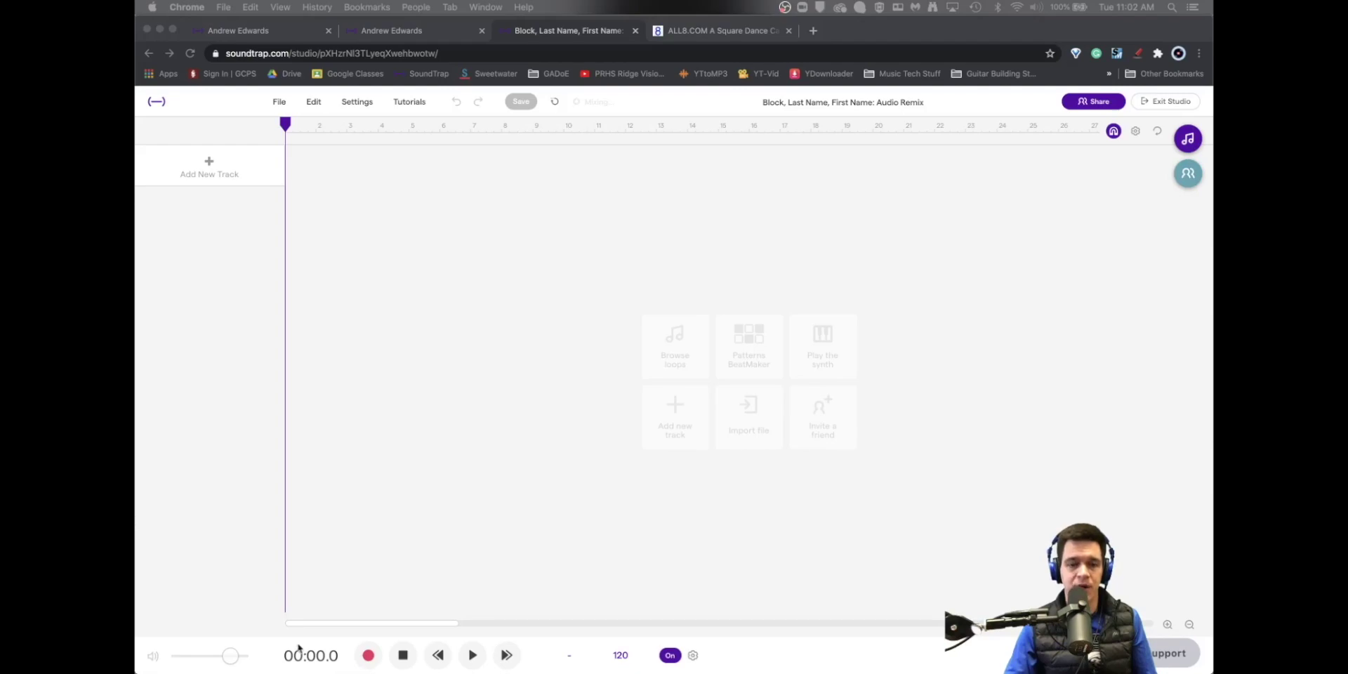
Drag the 'Bruno Mars - Grenade' mp3 from the Downloads stack onto the Soundtrap timeline.
mouse_move(136, 609)
click(153, 562)
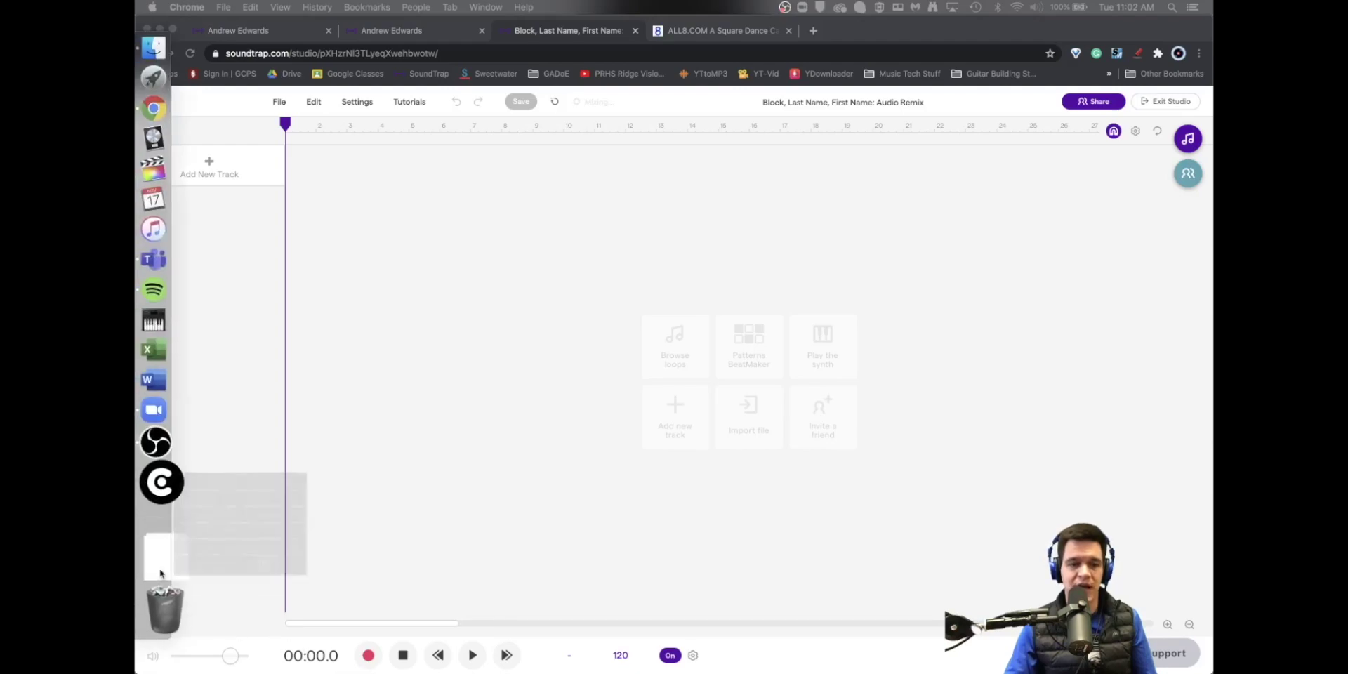
drag(588, 176, 302, 196)
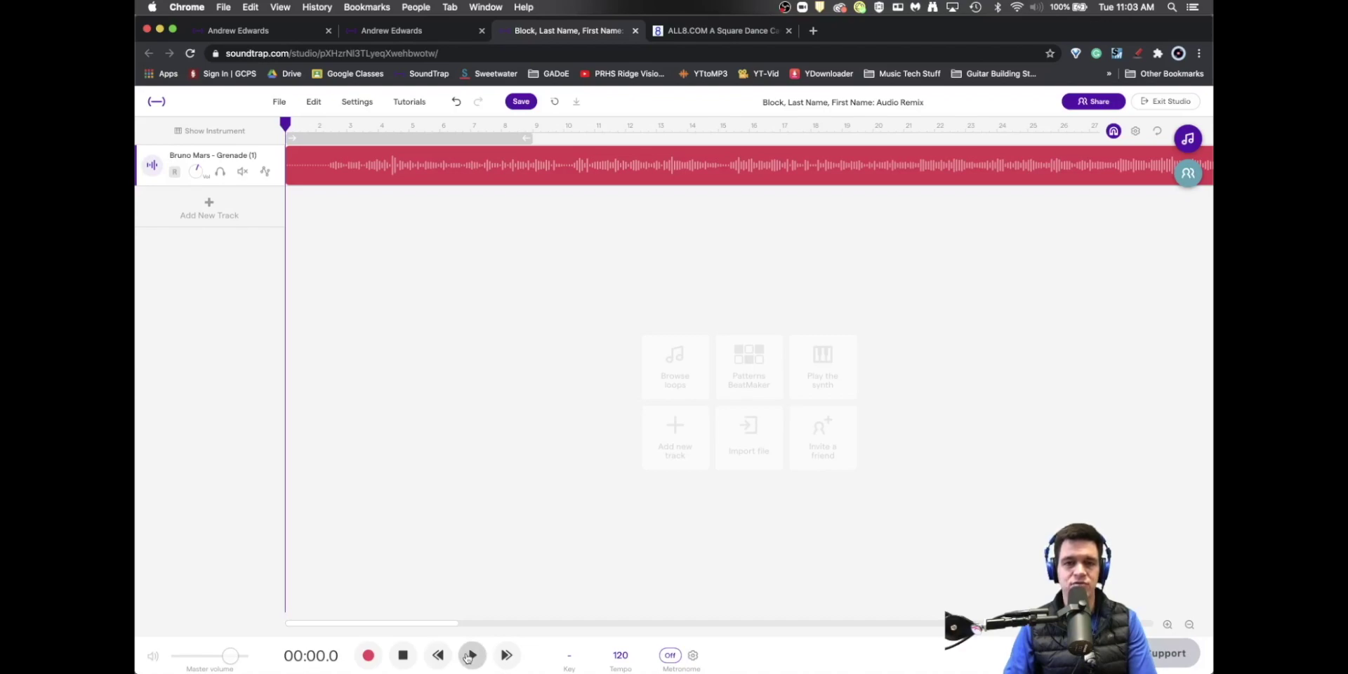
Check the project tempo, leave it at 120 BPM, and switch to the all8.com tab.
click(633, 663)
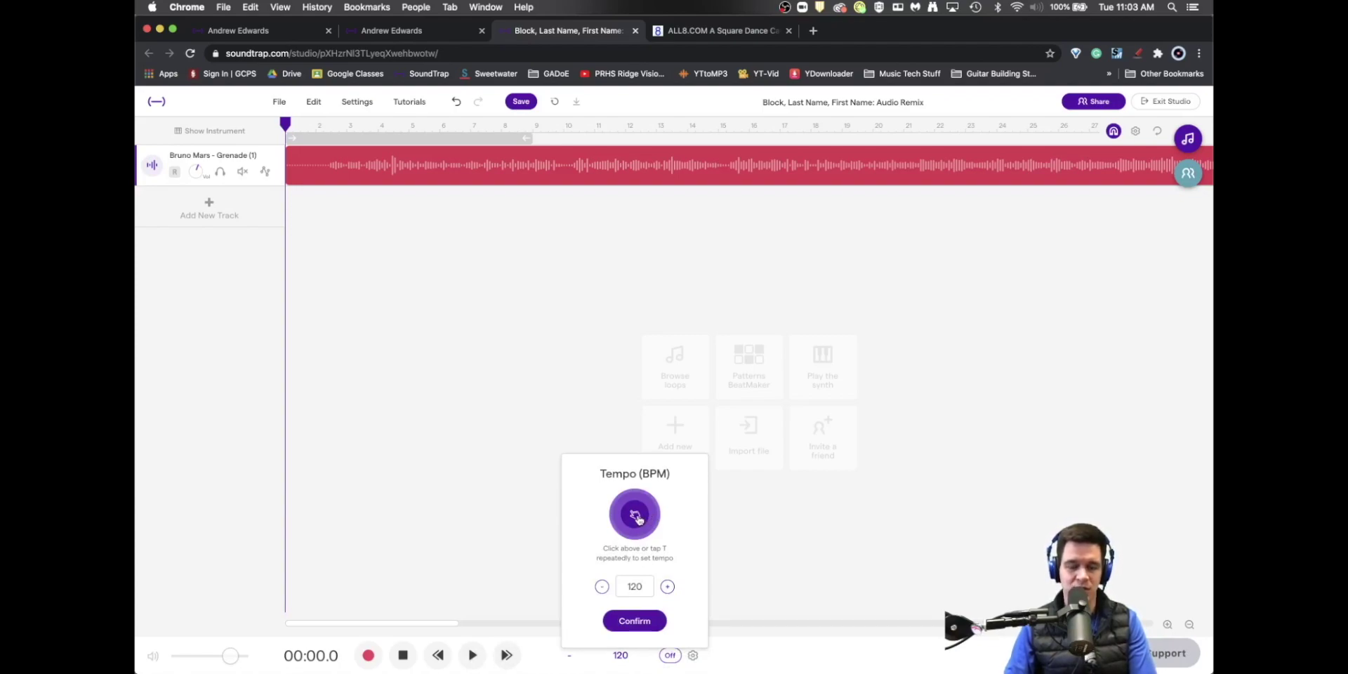
click(531, 469)
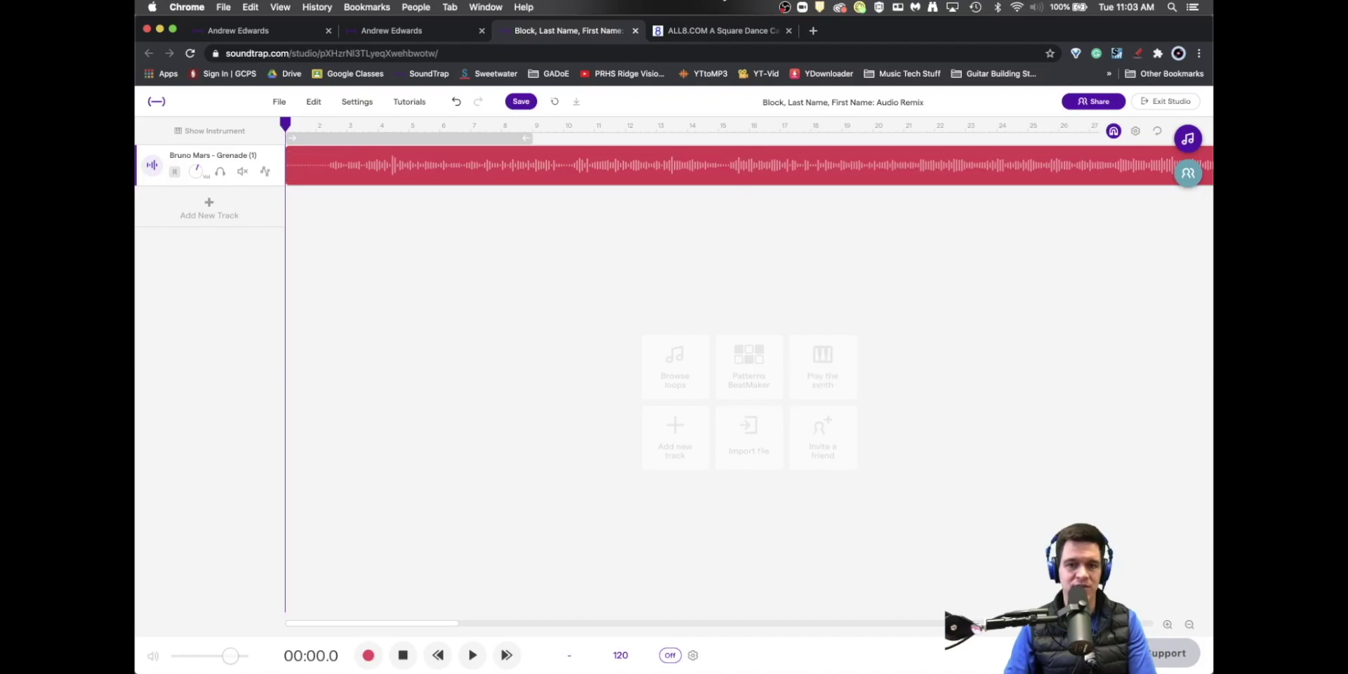
click(714, 32)
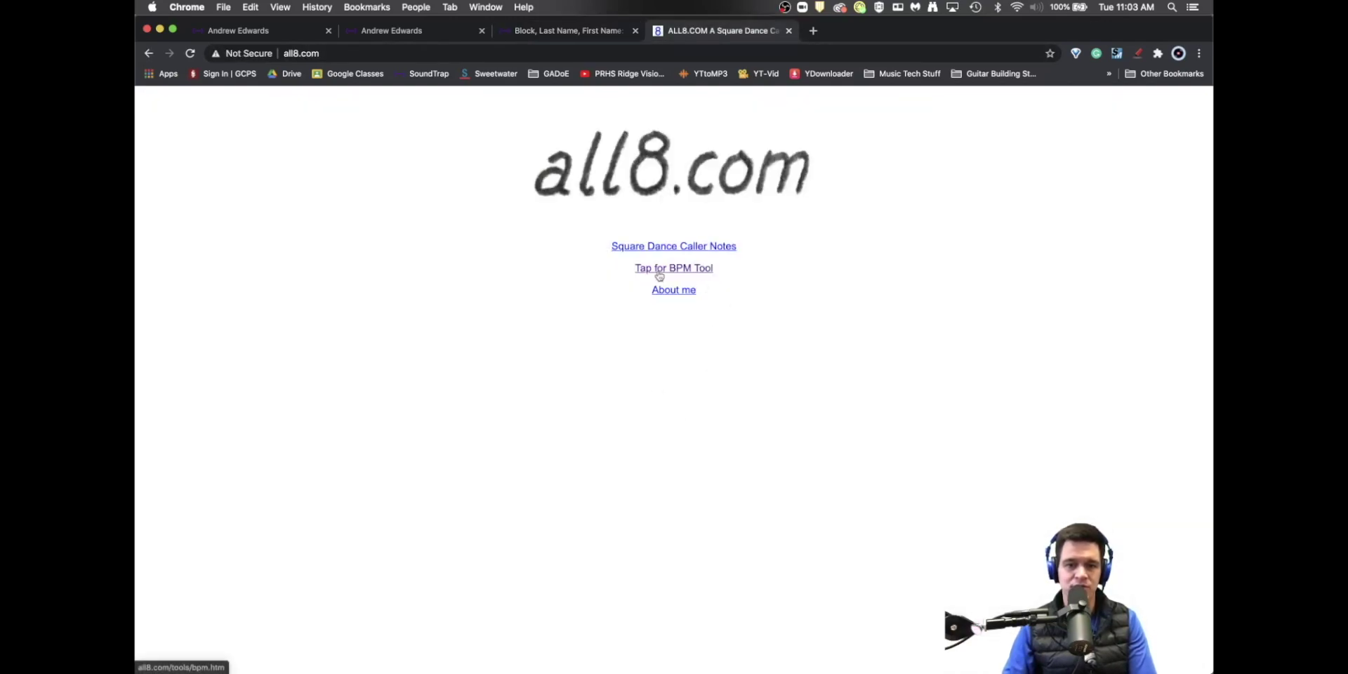
Open the all8.com Tap for BPM Tool and start the Grenade song playing in Soundtrap.
click(698, 274)
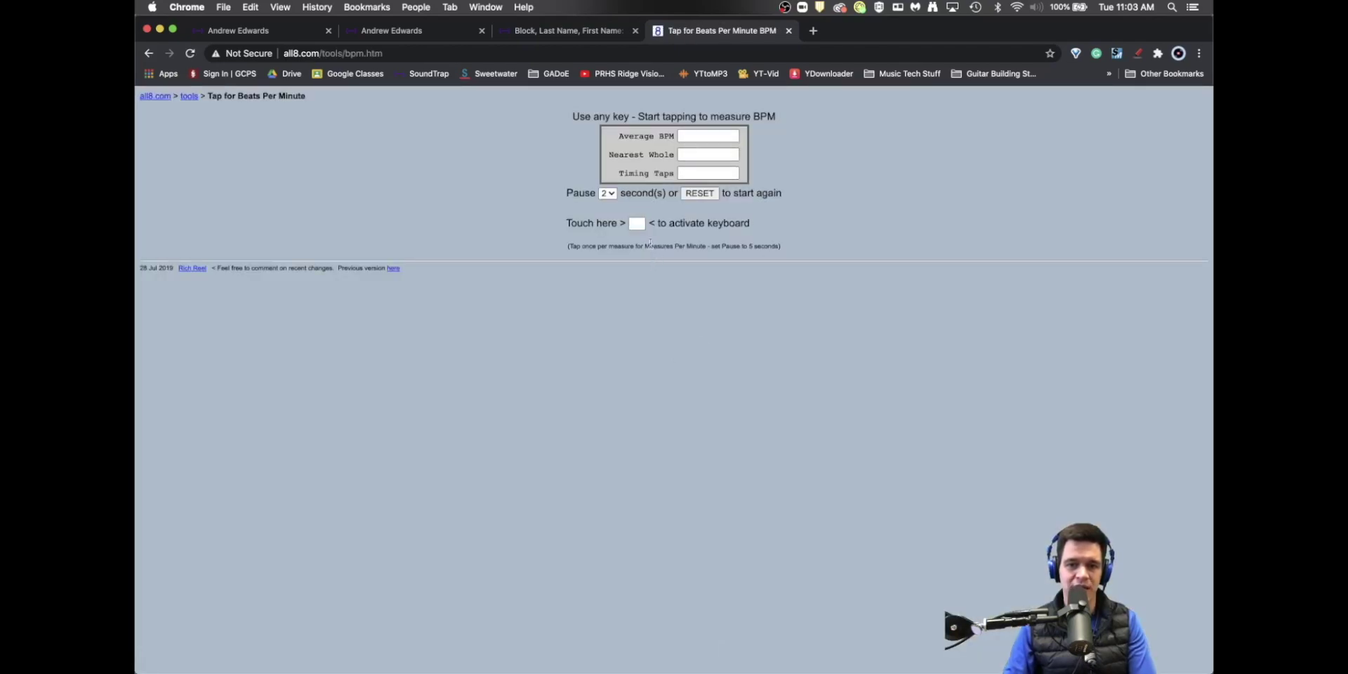
click(559, 32)
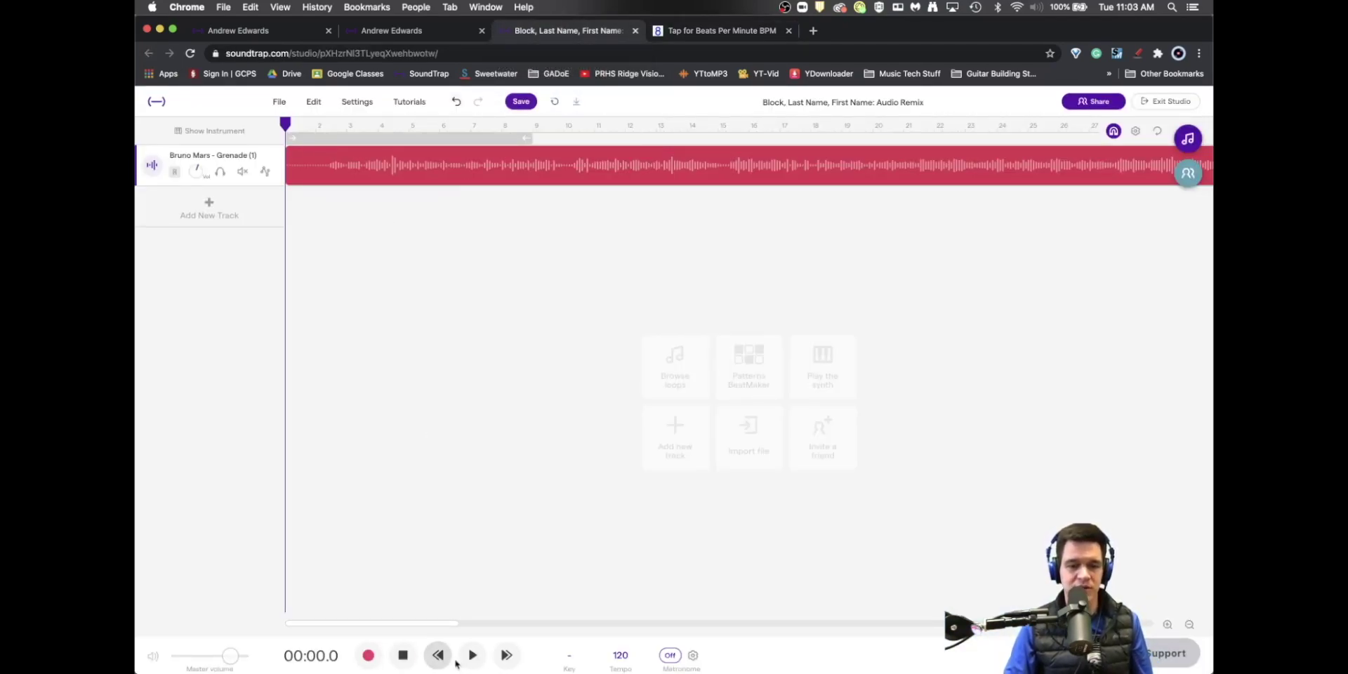
click(469, 656)
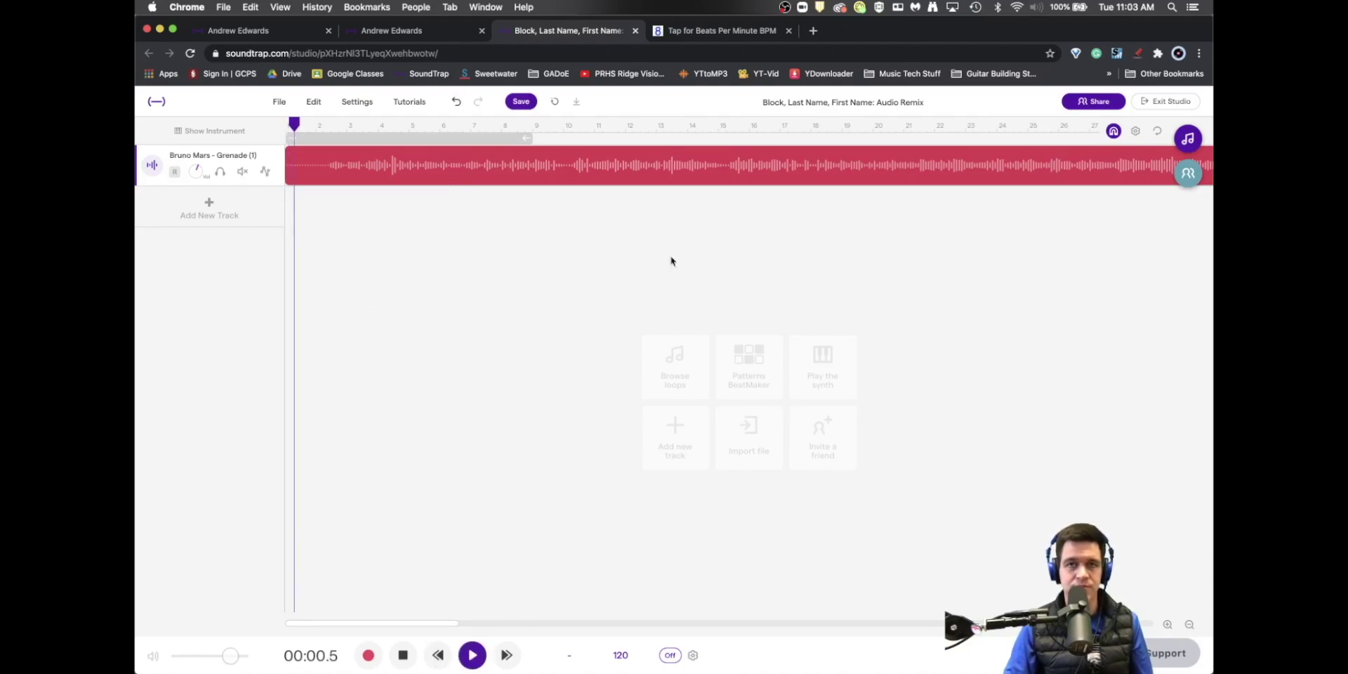
Tap the space bar along with the song's beats to measure roughly 110 BPM.
click(702, 33)
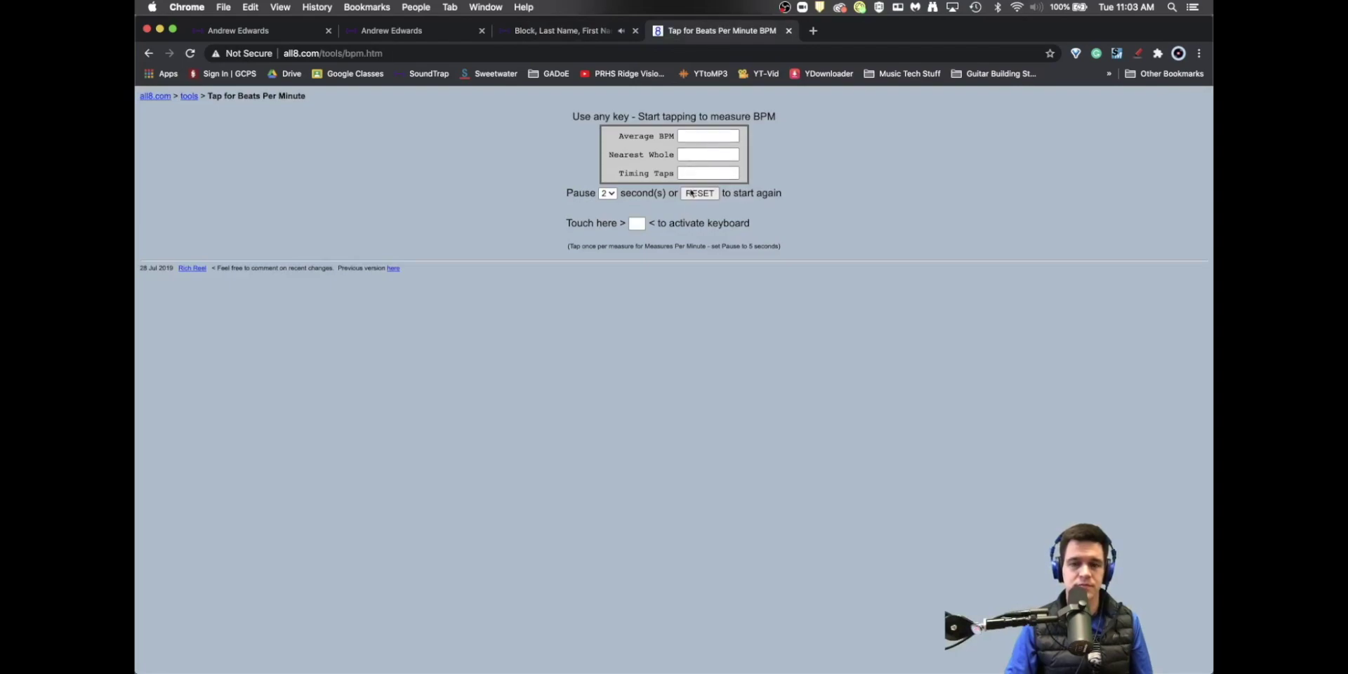
click(637, 224)
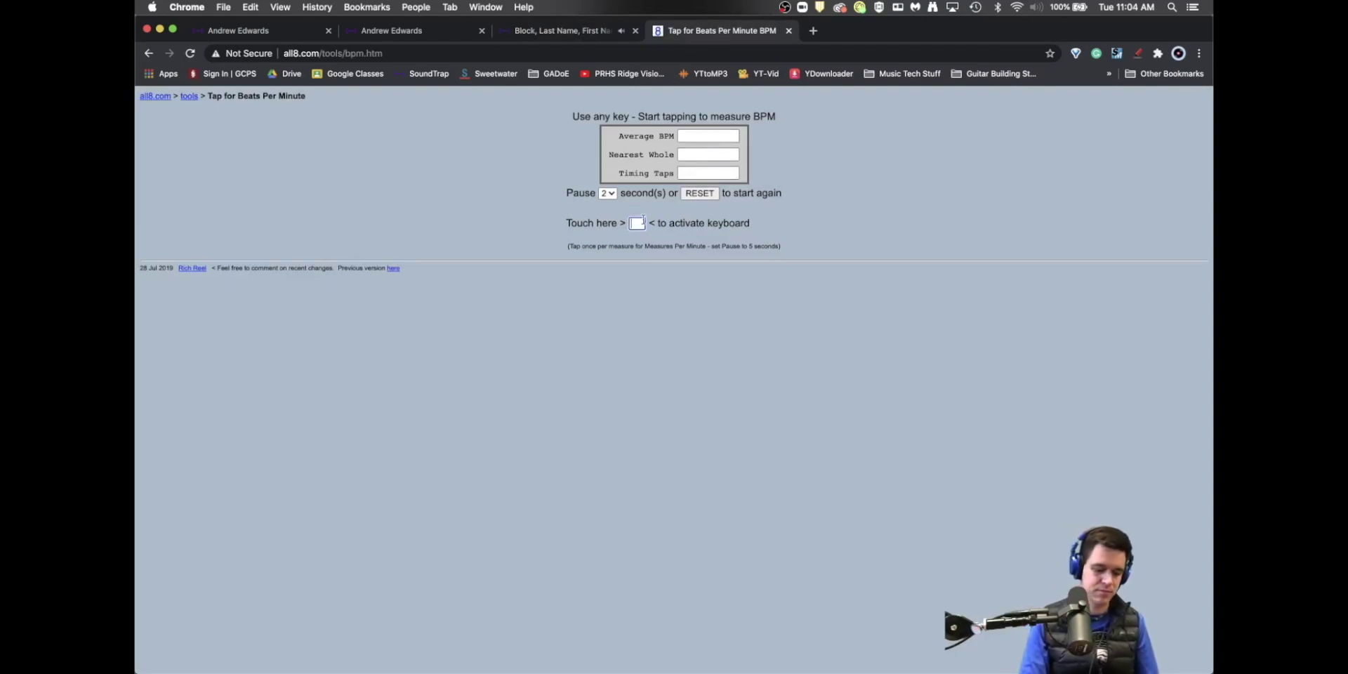
key(space)
key(space)
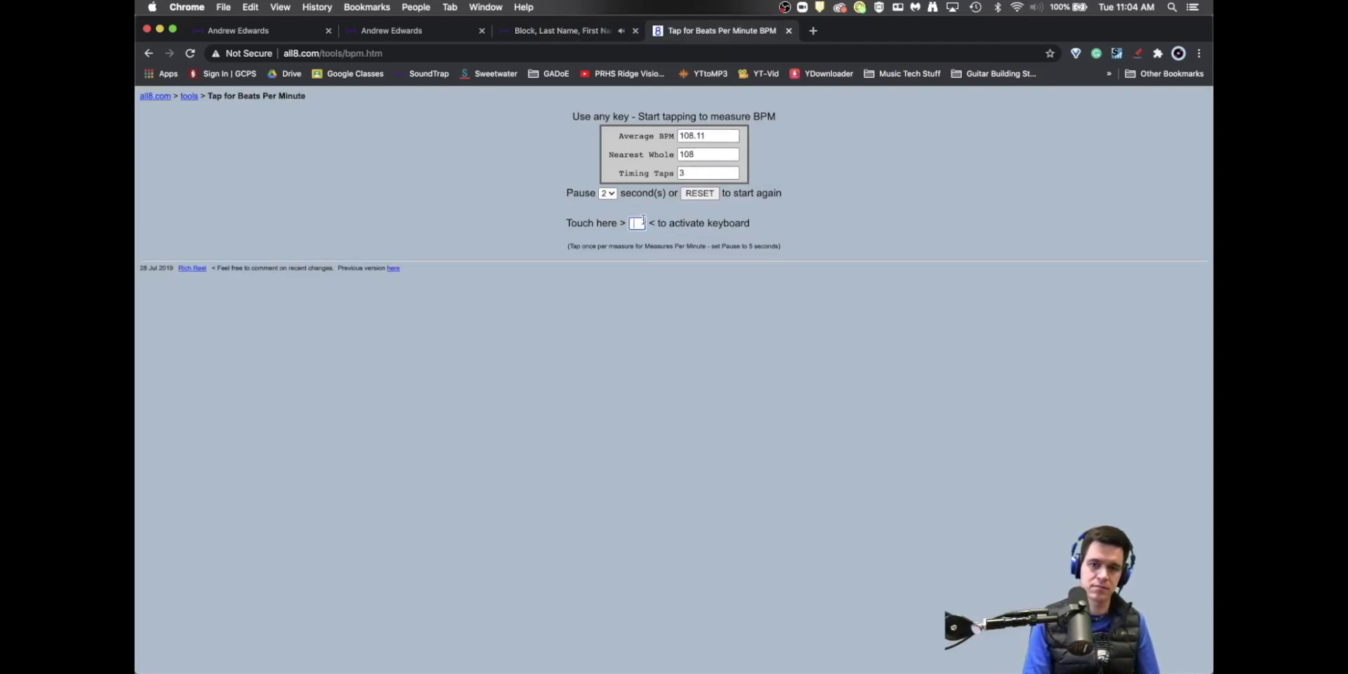
key(space)
key(space)
key(space)
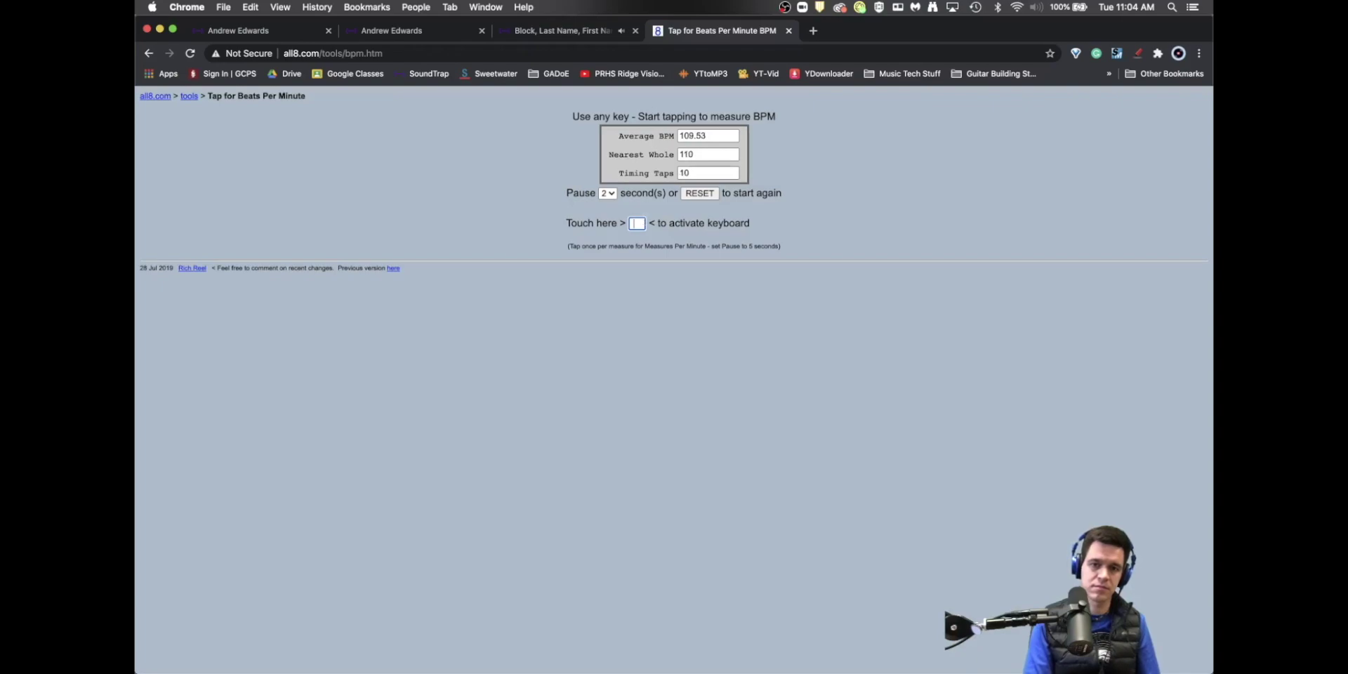
key(space)
key(space)
key(space)
key(space)
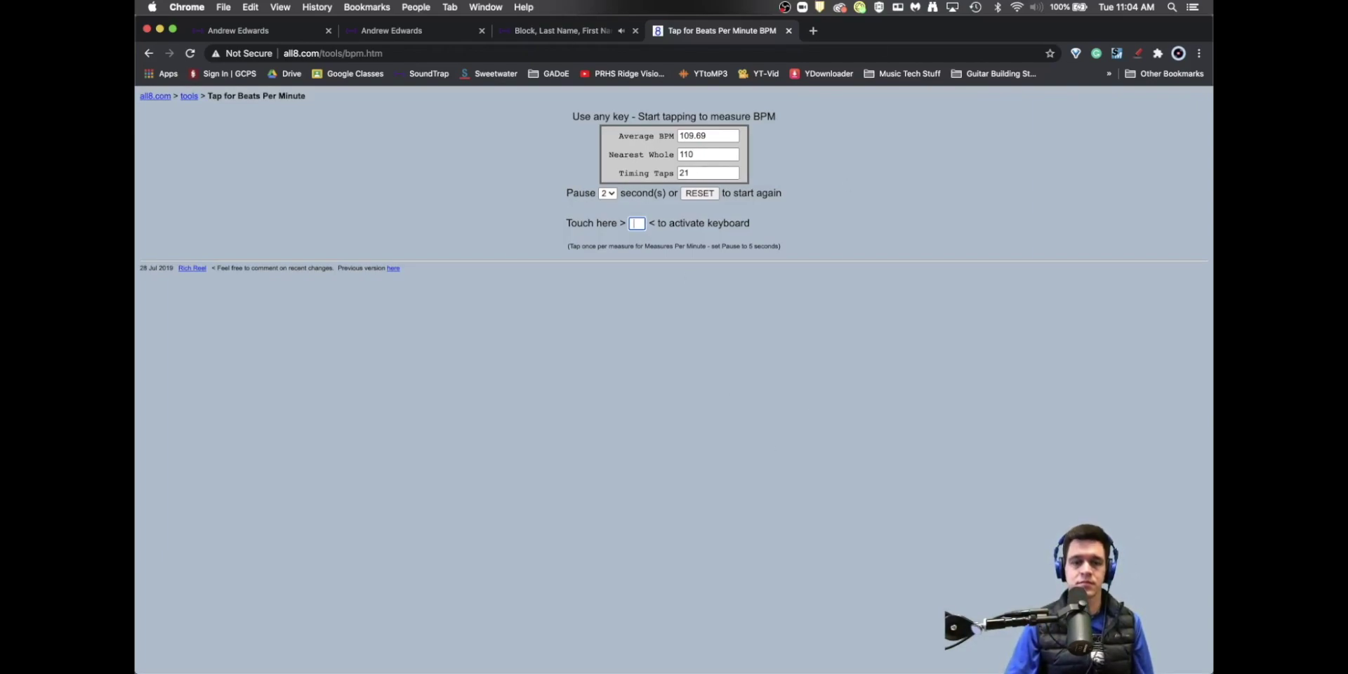
click(570, 30)
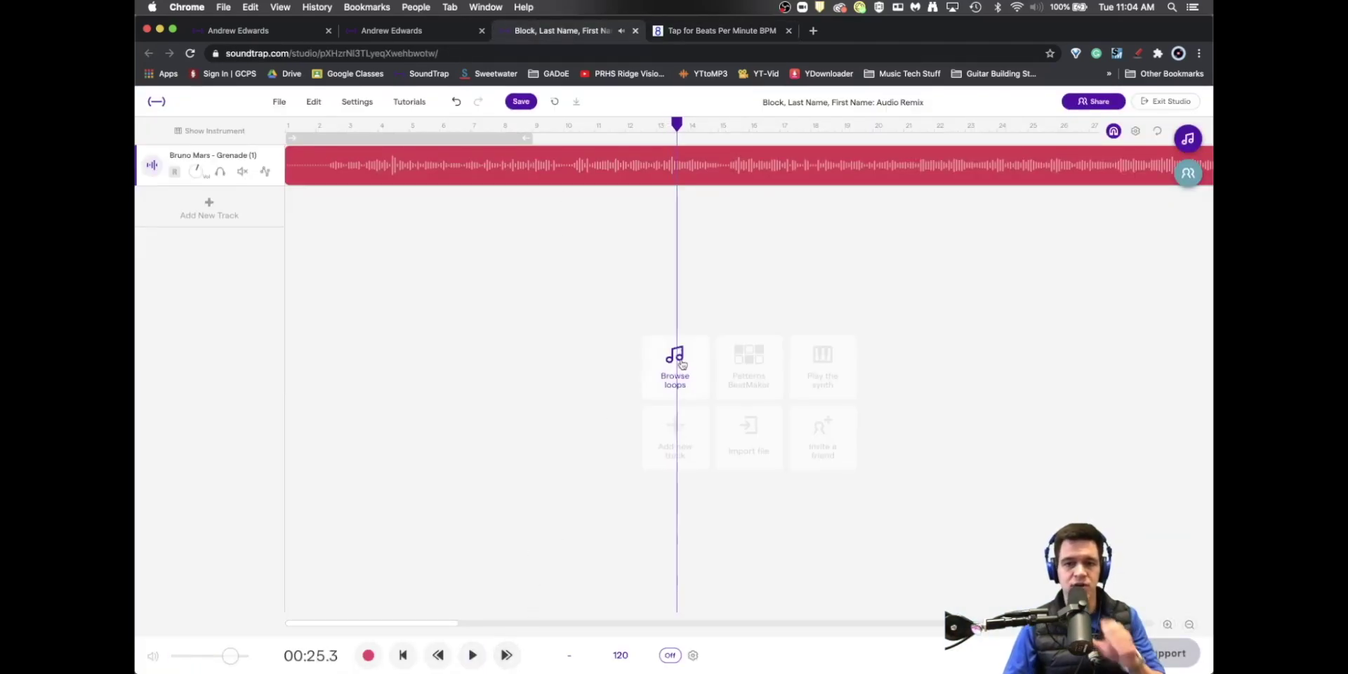
Recheck the measured BPM, then change the project tempo from 120 to 110 BPM without adjusting the audio.
click(705, 30)
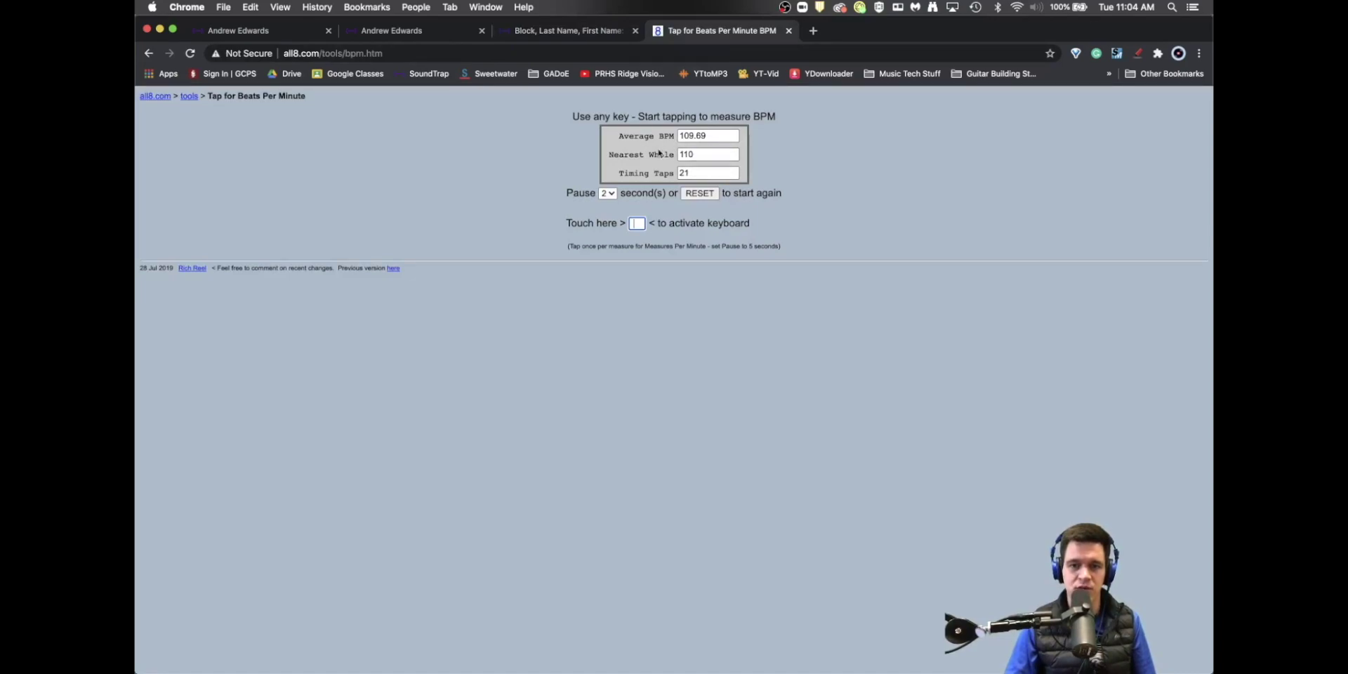
click(553, 31)
mouse_move(290, 176)
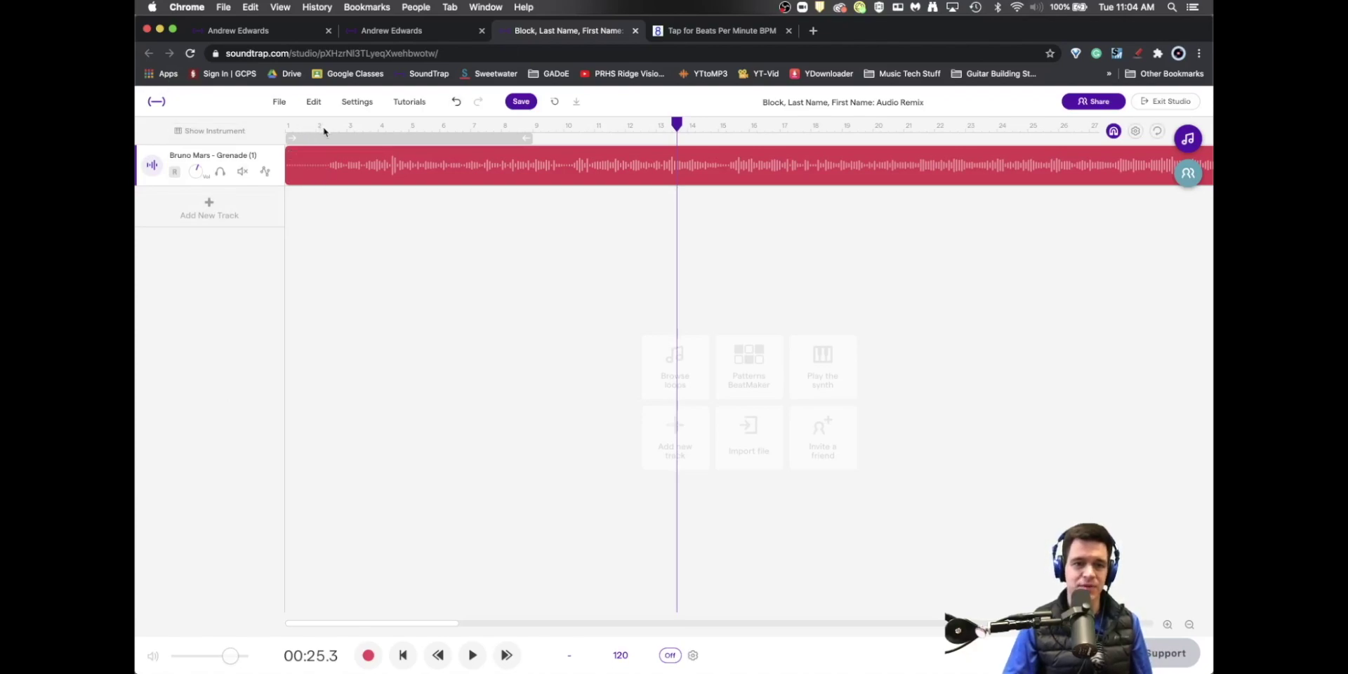
click(622, 655)
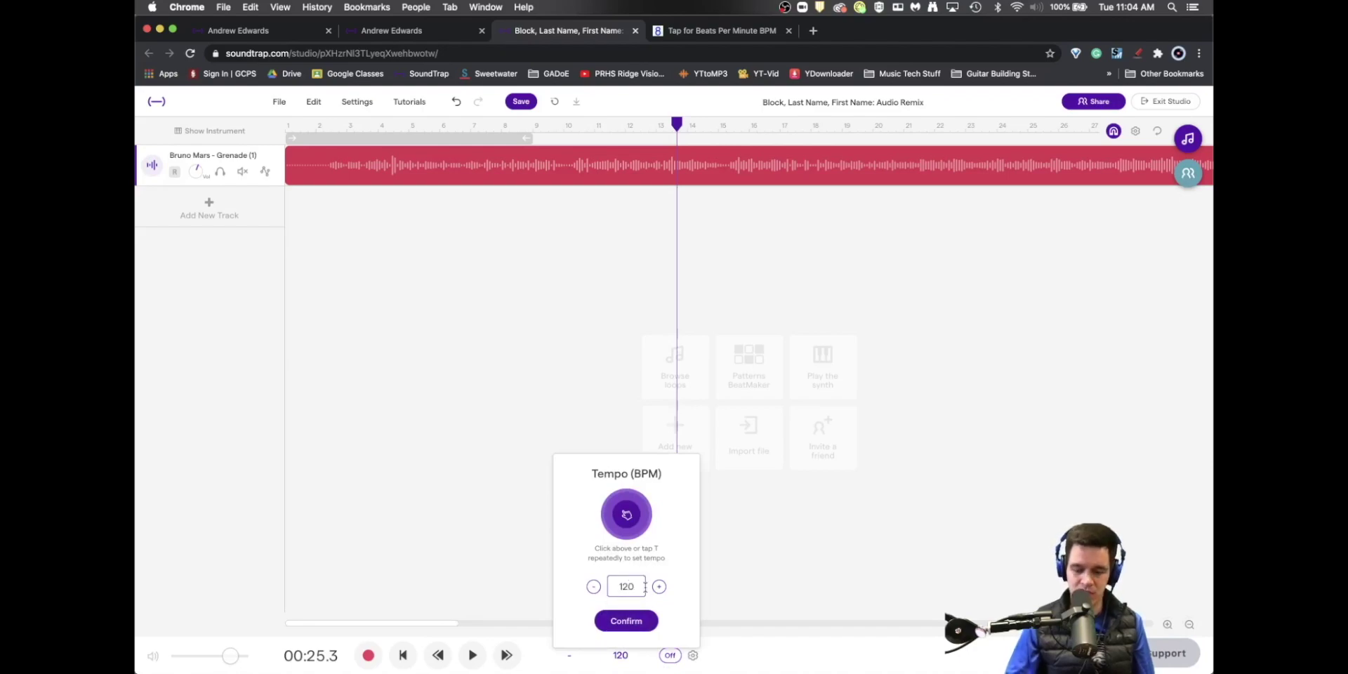
click(645, 587)
key(BackSpace)
key(BackSpace)
text(10)
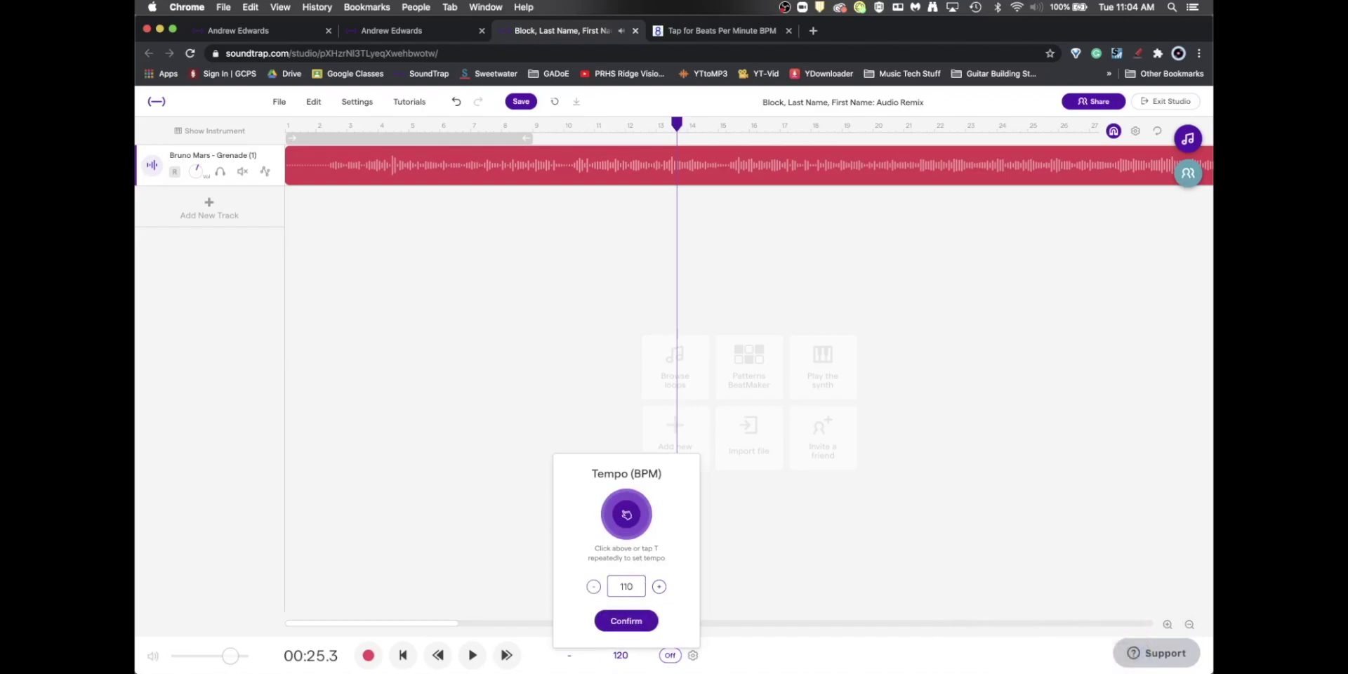
click(633, 622)
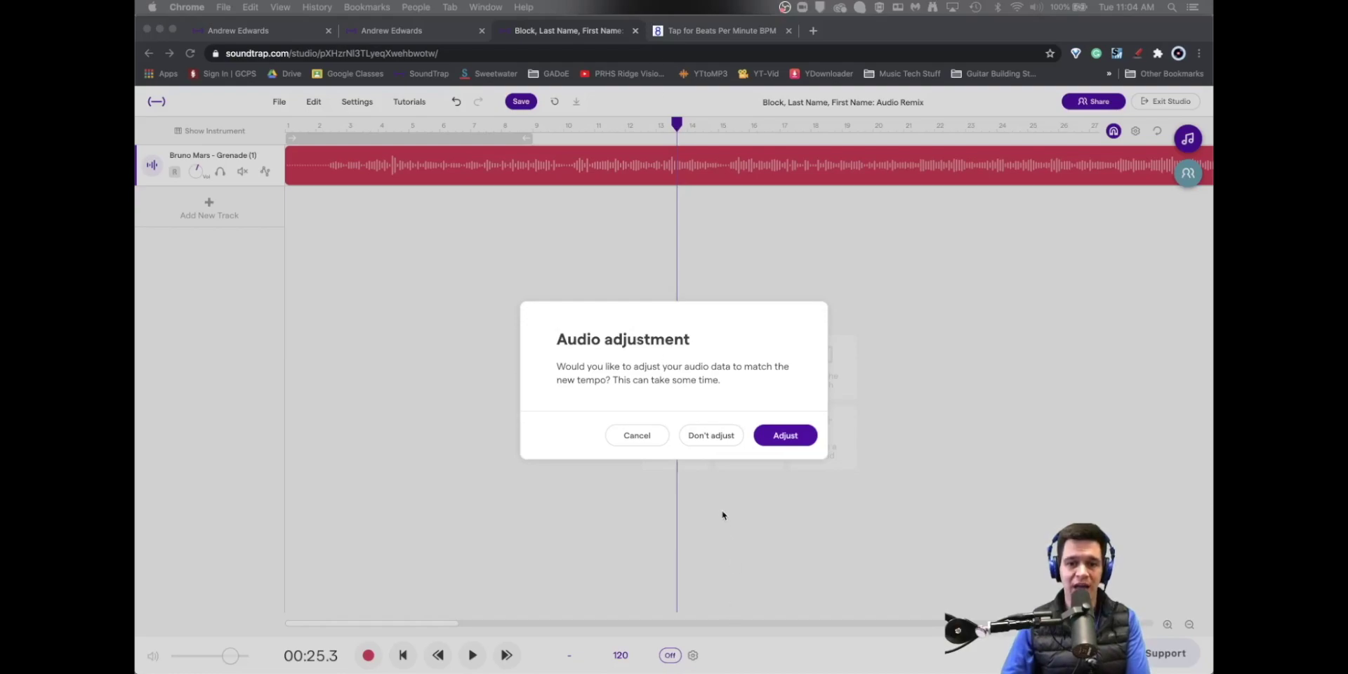
click(712, 439)
click(713, 440)
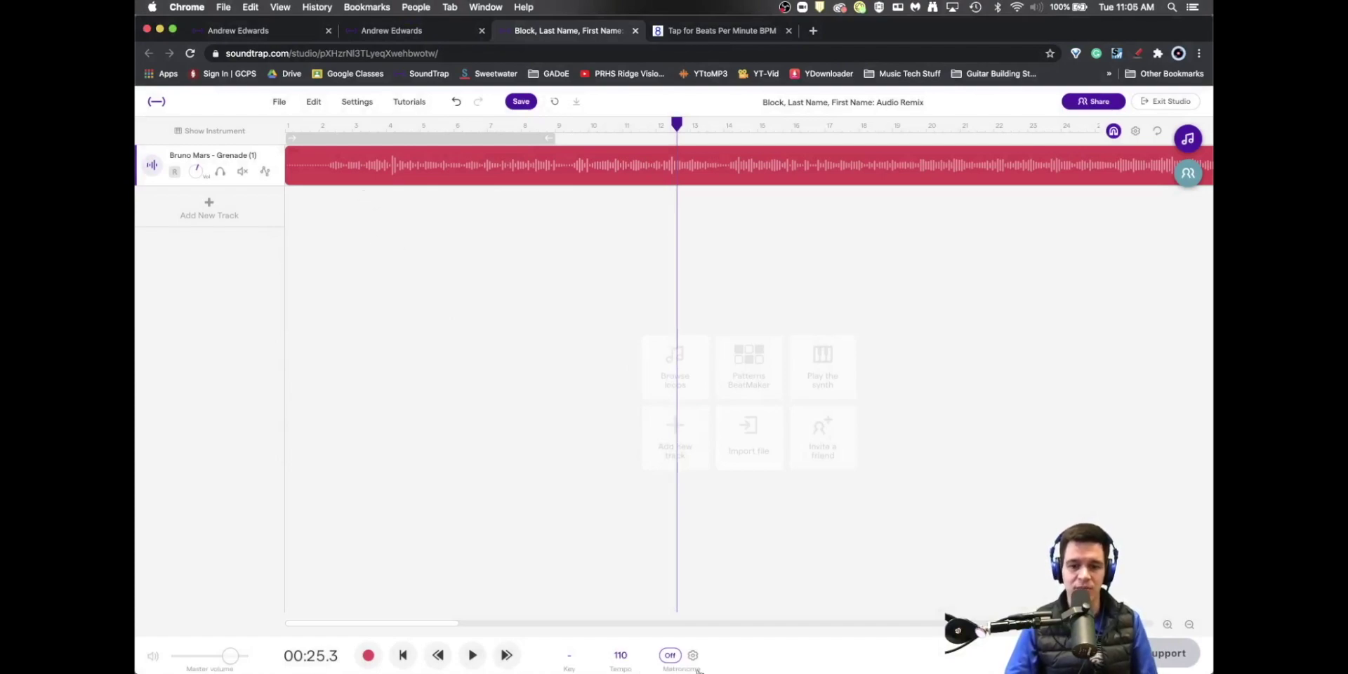
click(676, 657)
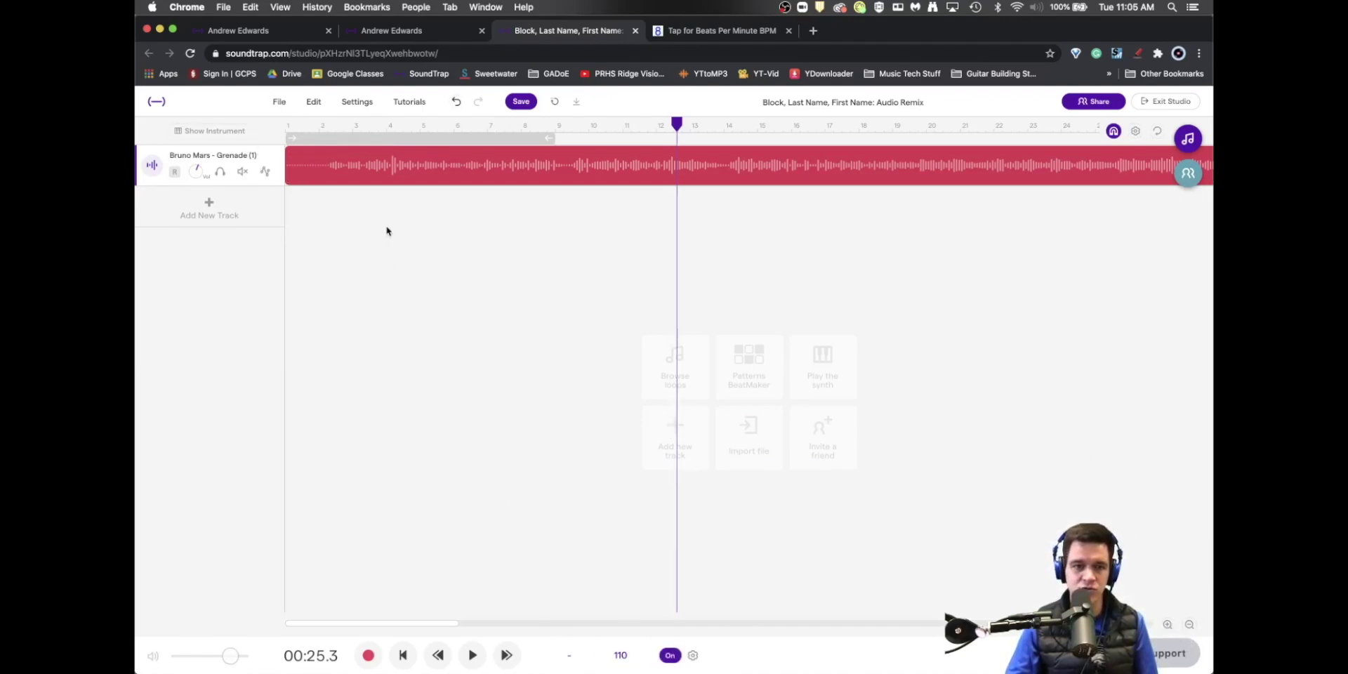
click(328, 126)
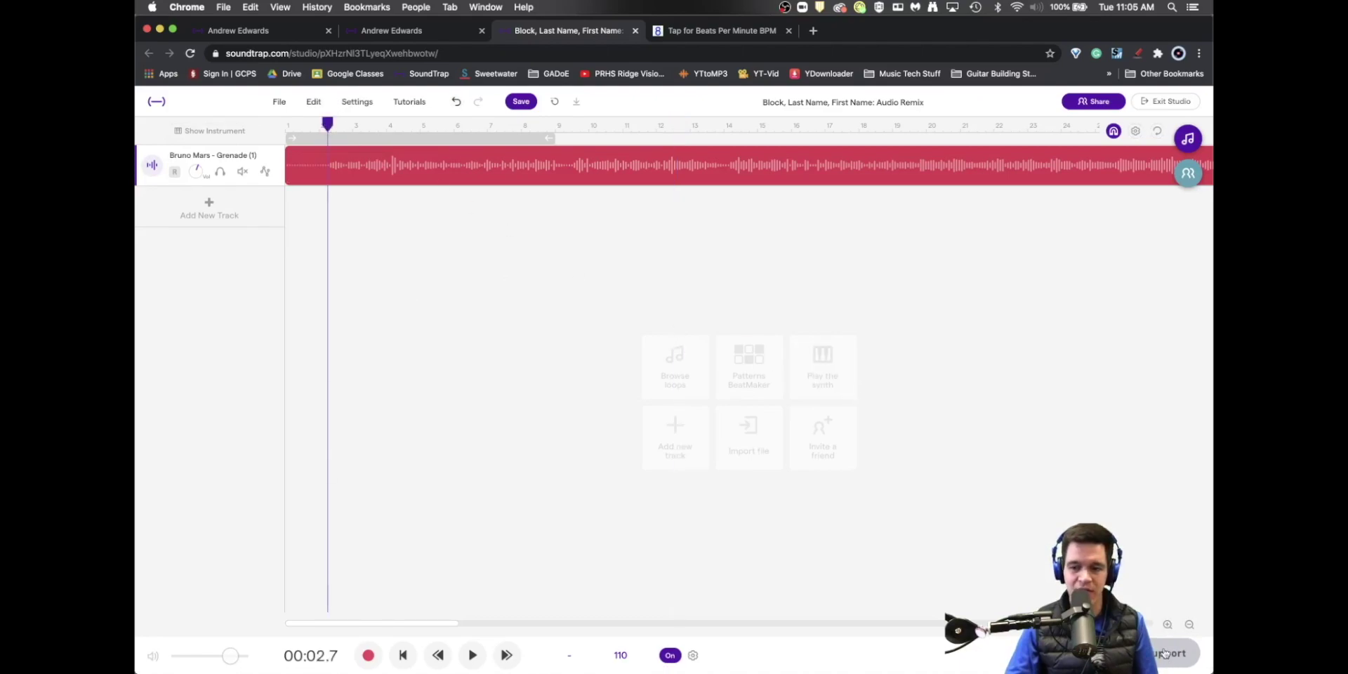
click(1168, 625)
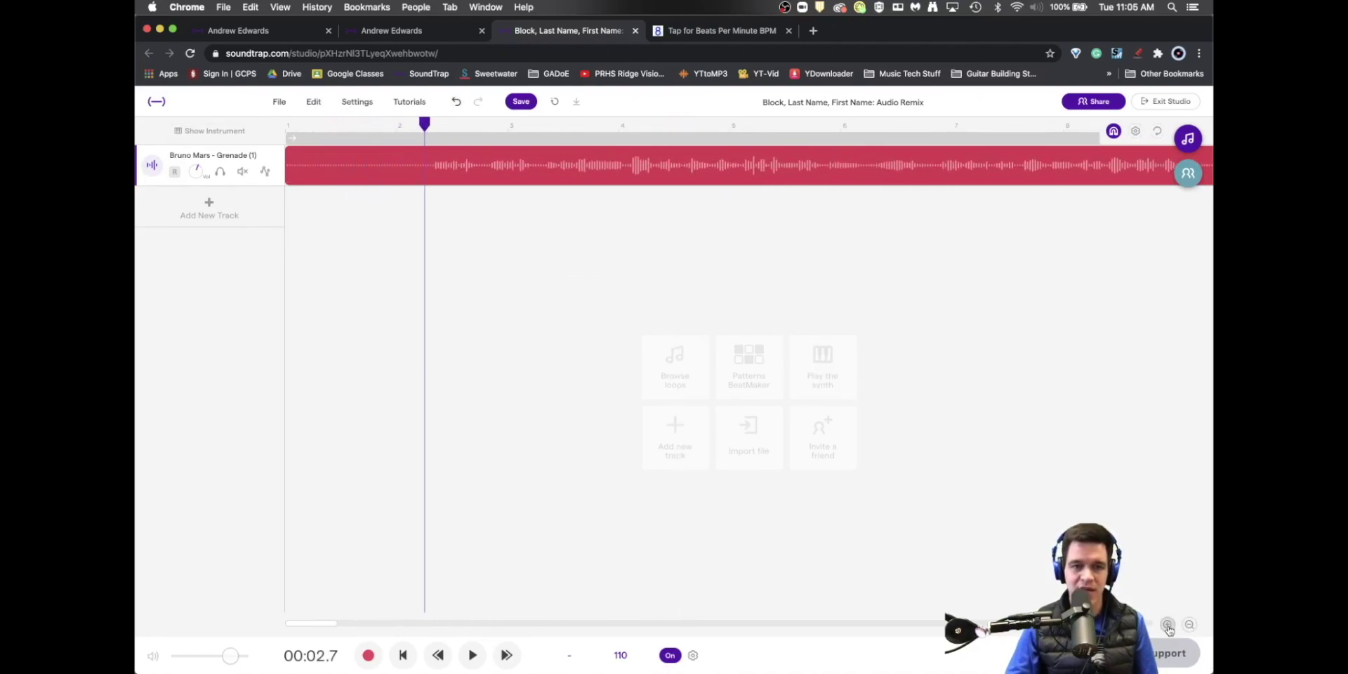
click(1167, 625)
click(1167, 625)
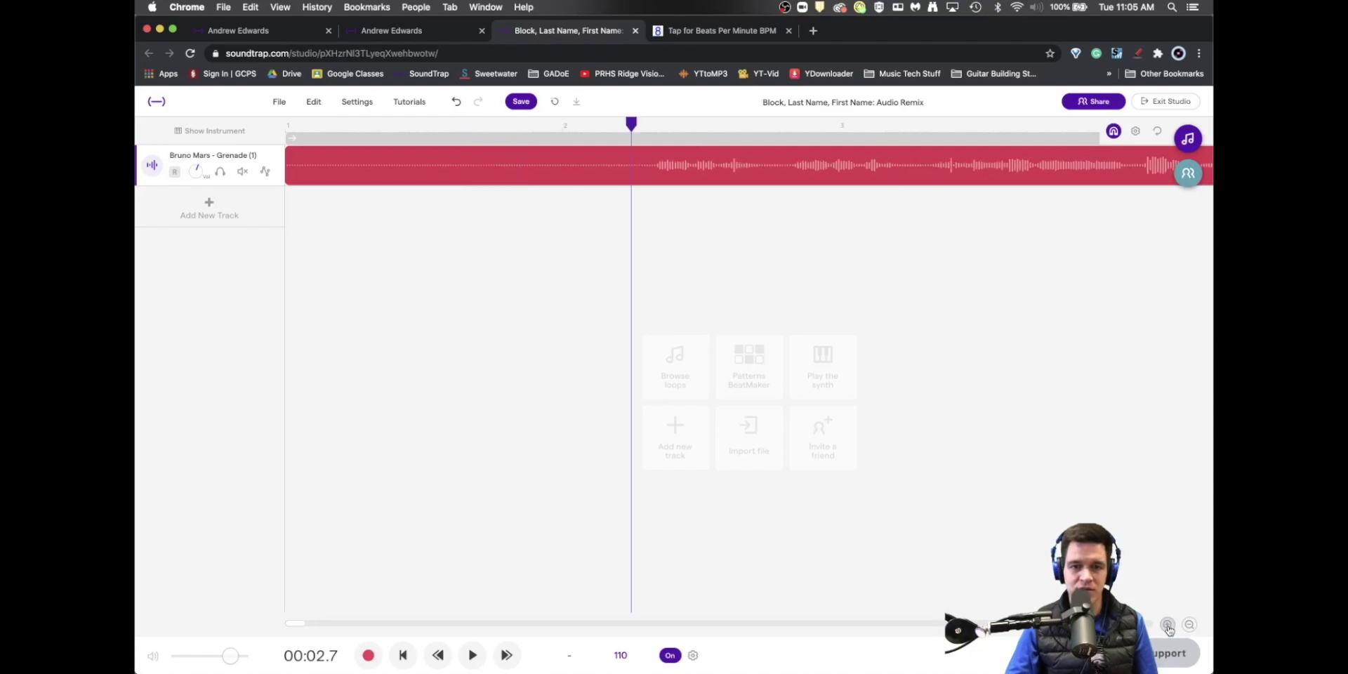
drag(290, 179, 648, 190)
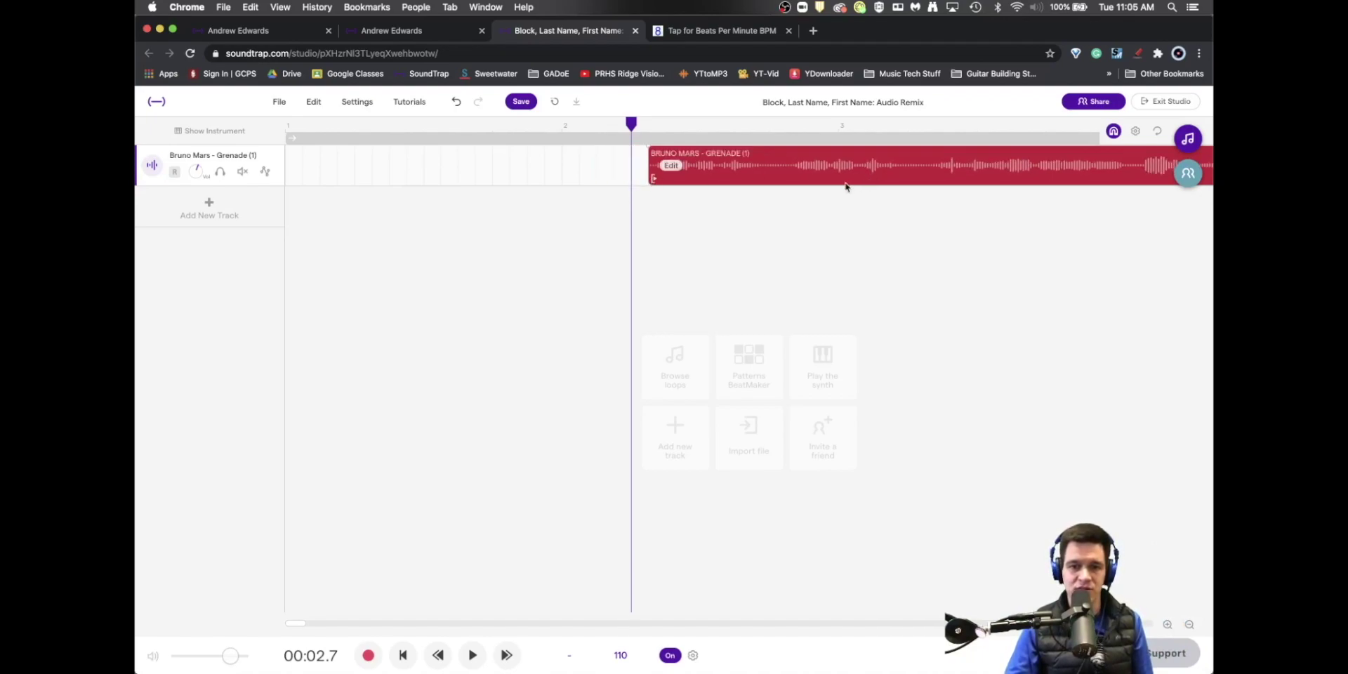
drag(845, 186, 756, 188)
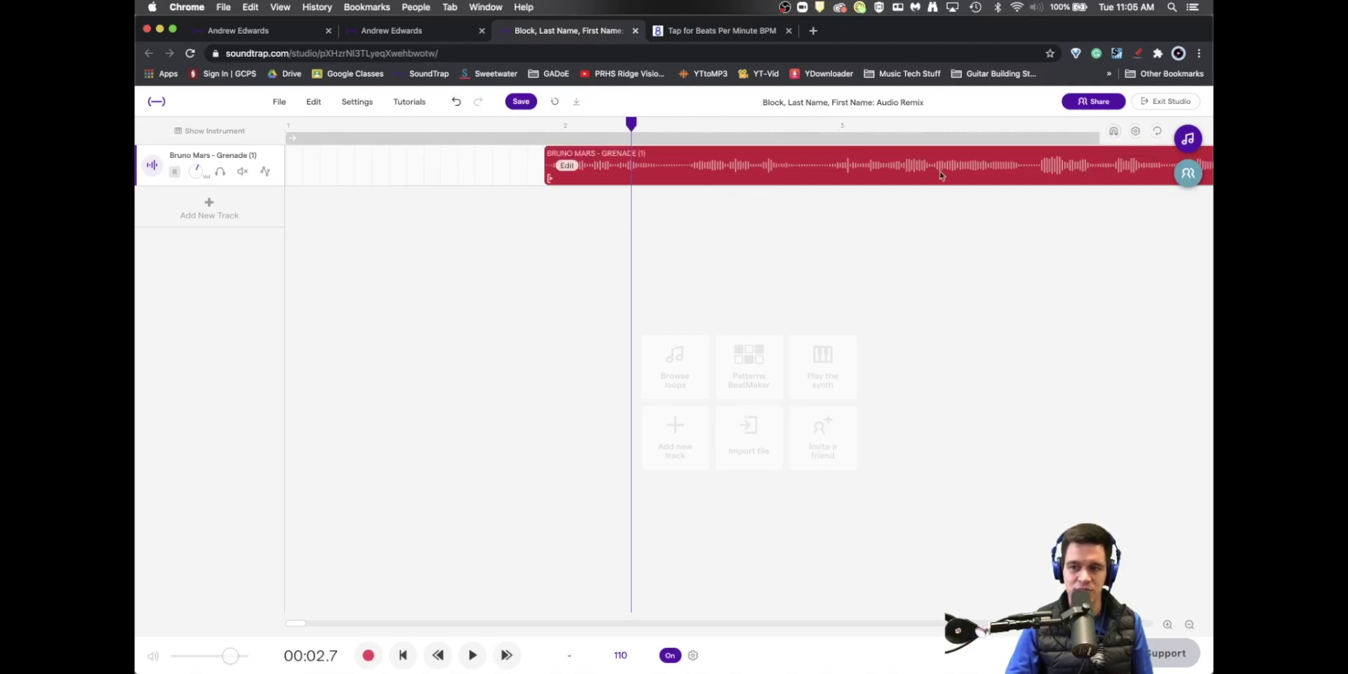
drag(568, 183, 577, 183)
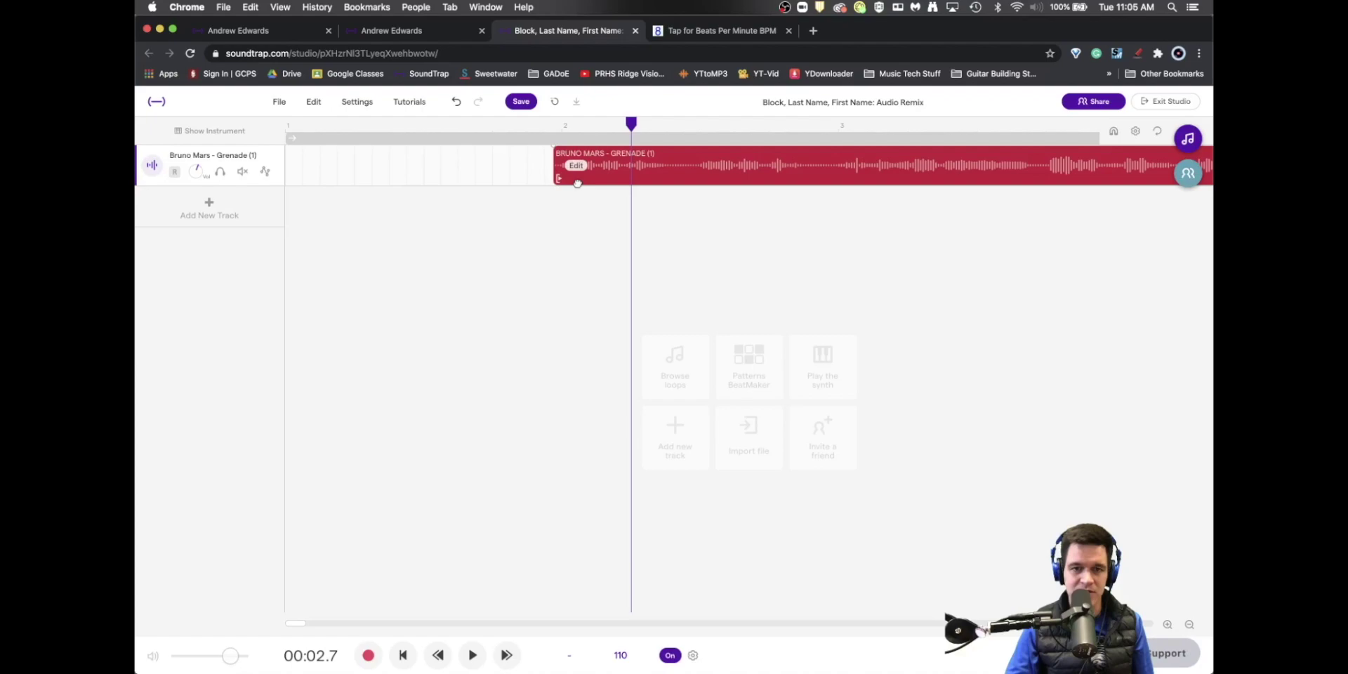
click(539, 128)
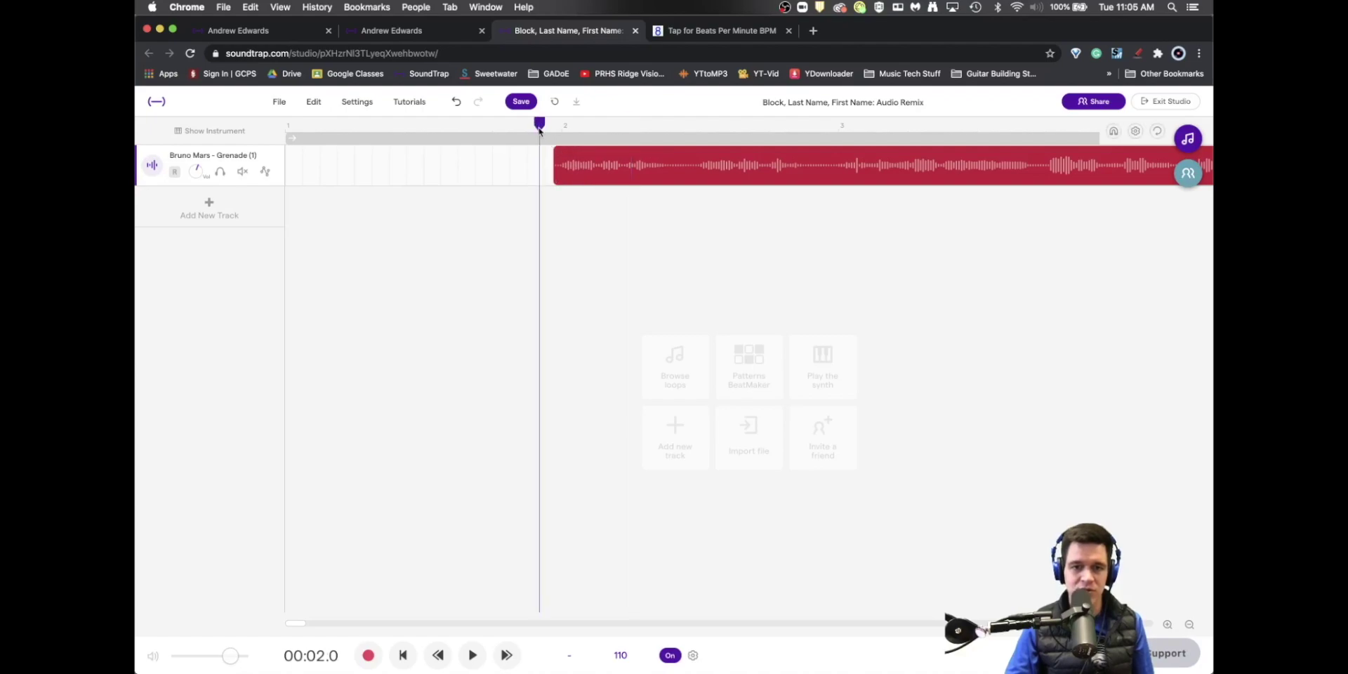
key(space)
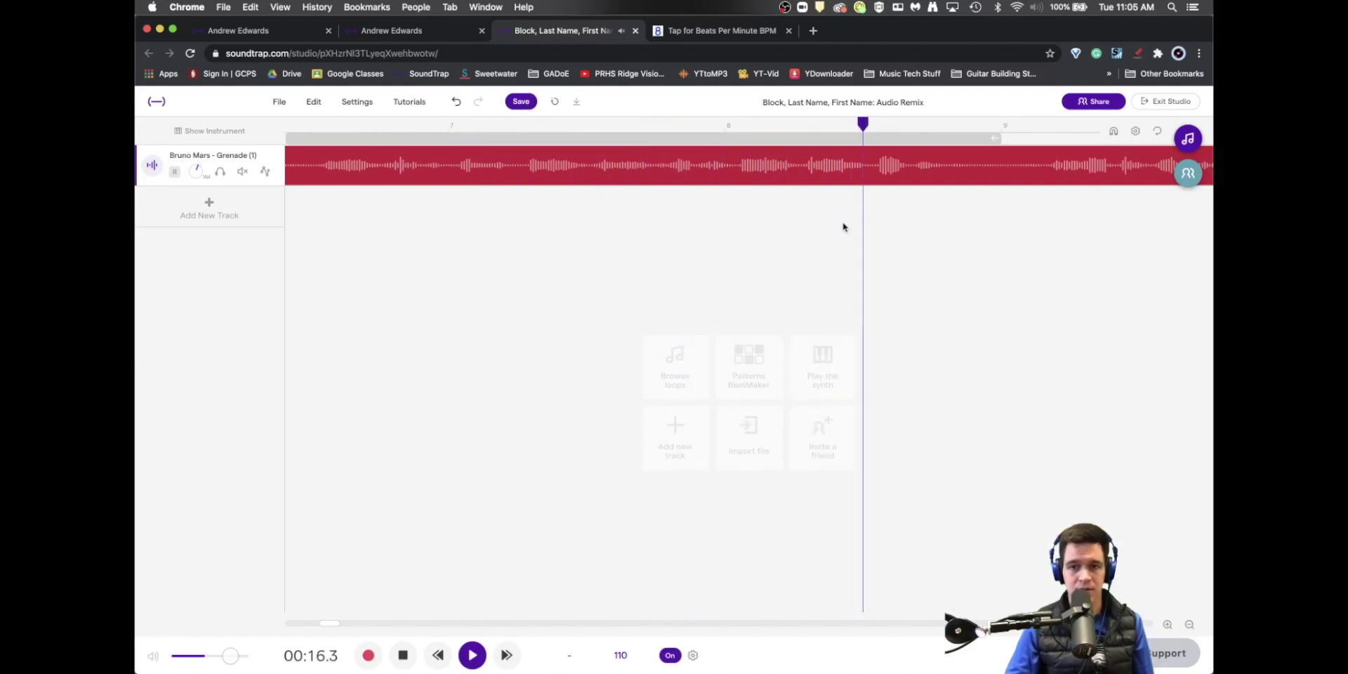
key(space)
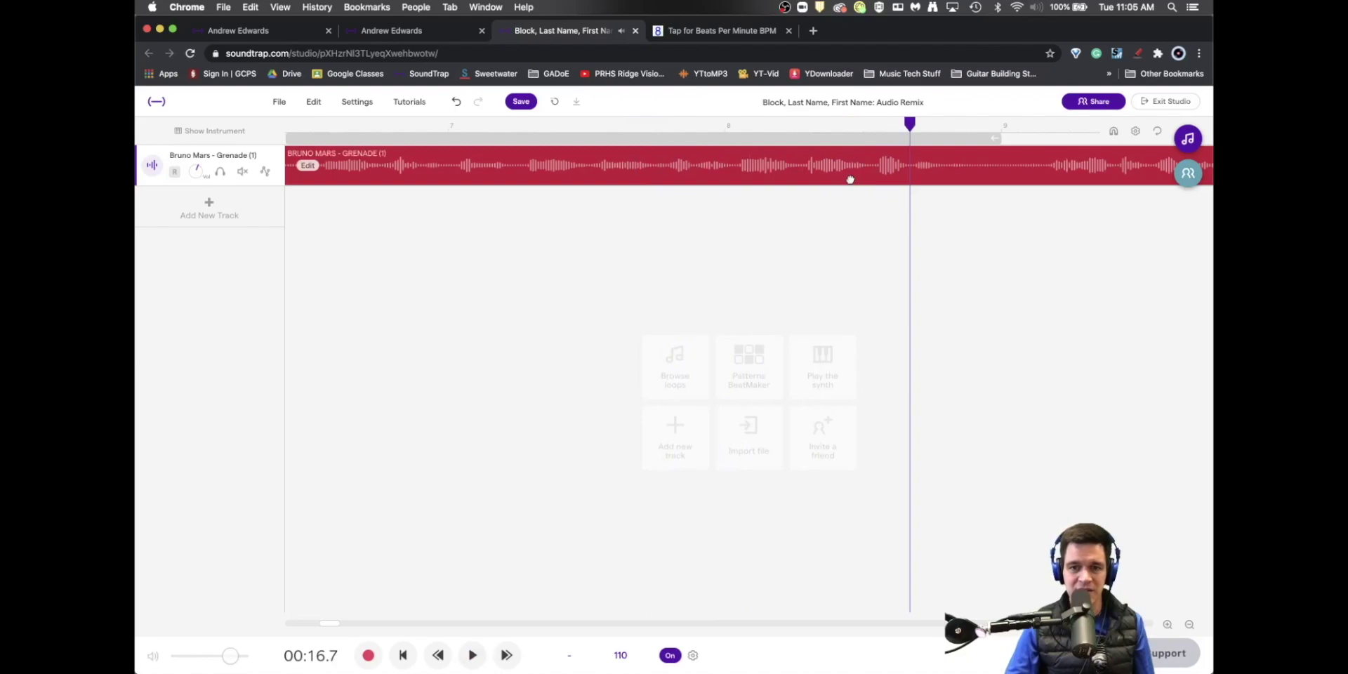
click(408, 127)
key(space)
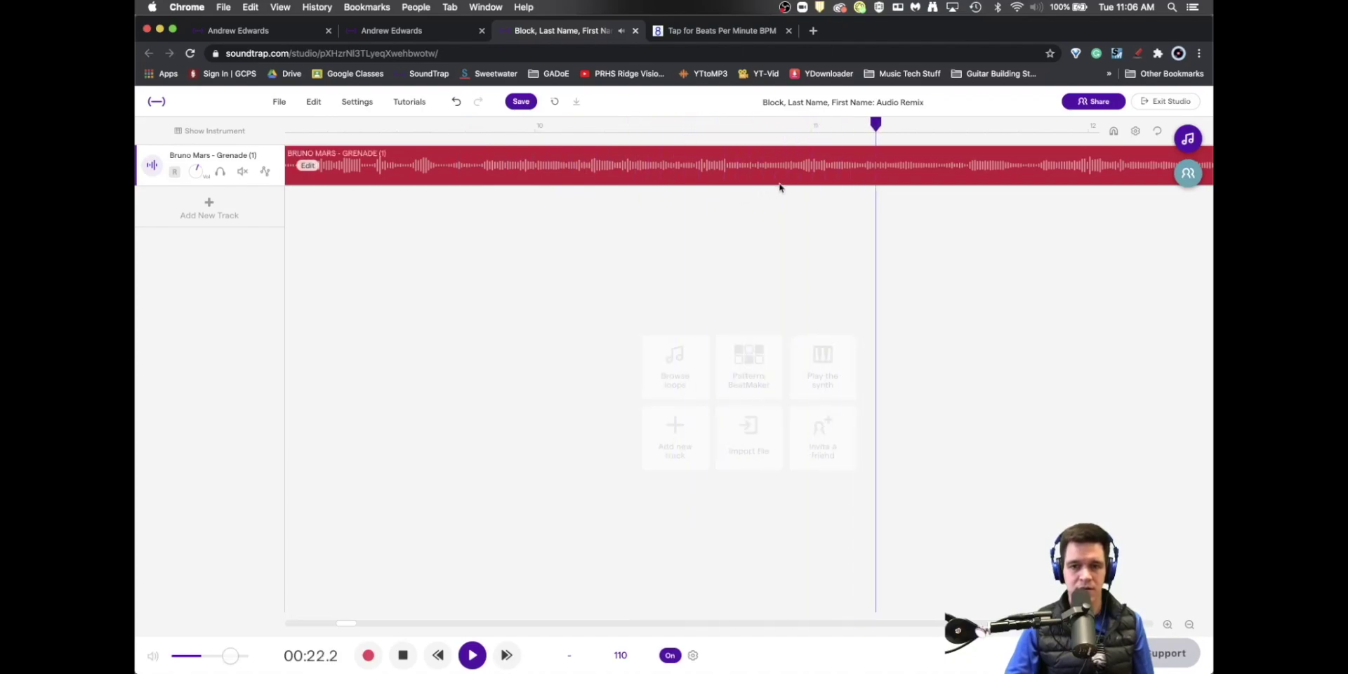
key(space)
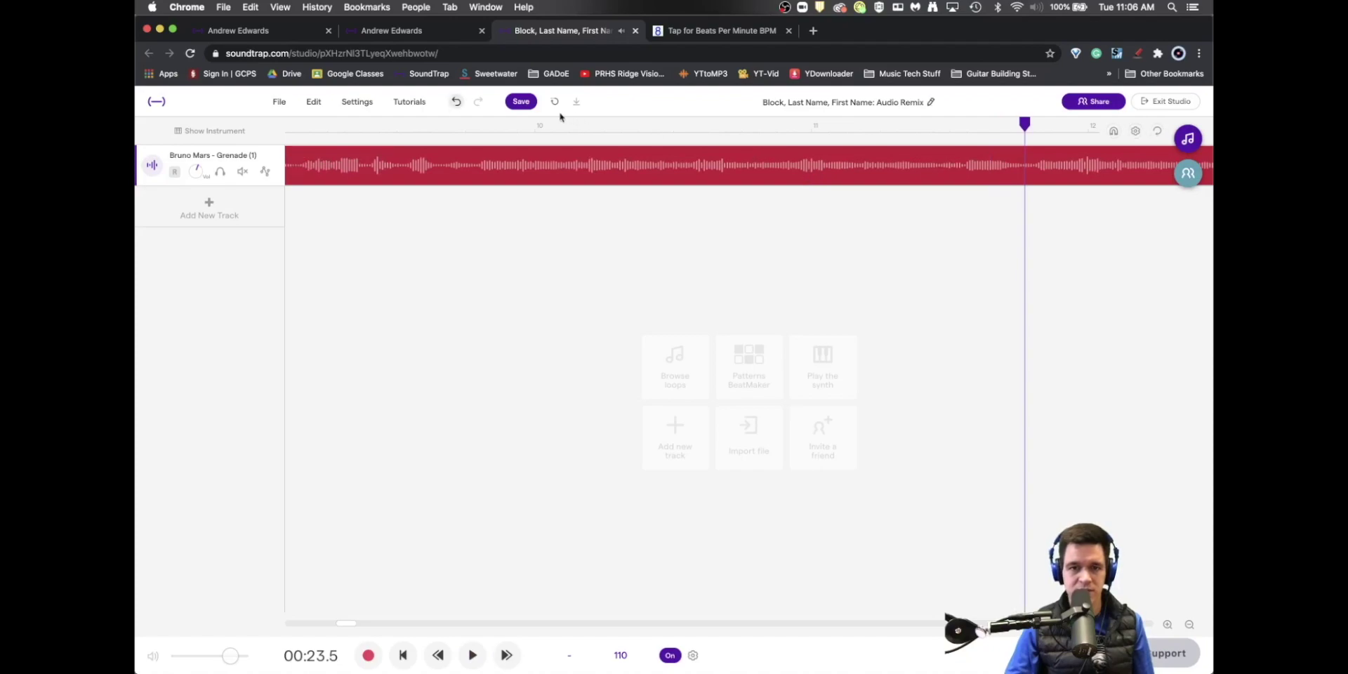
click(512, 130)
key(space)
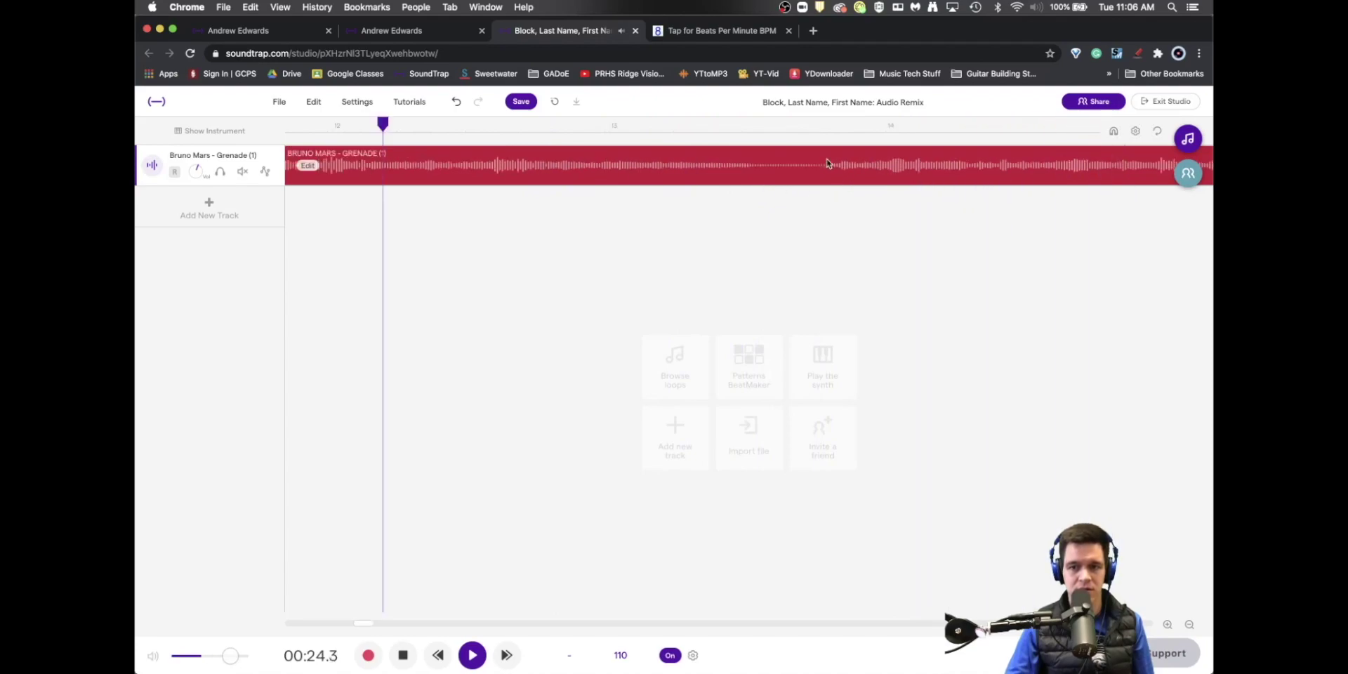
key(space)
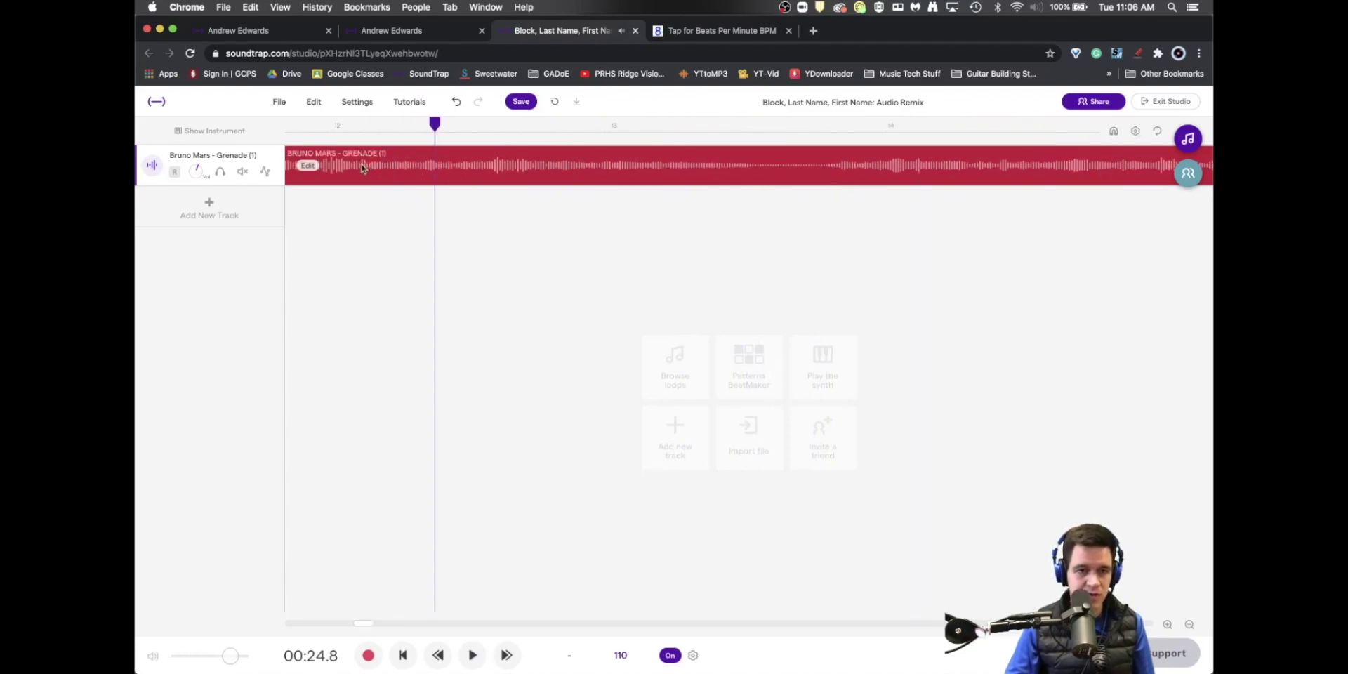
scroll(363, 167, left, 5)
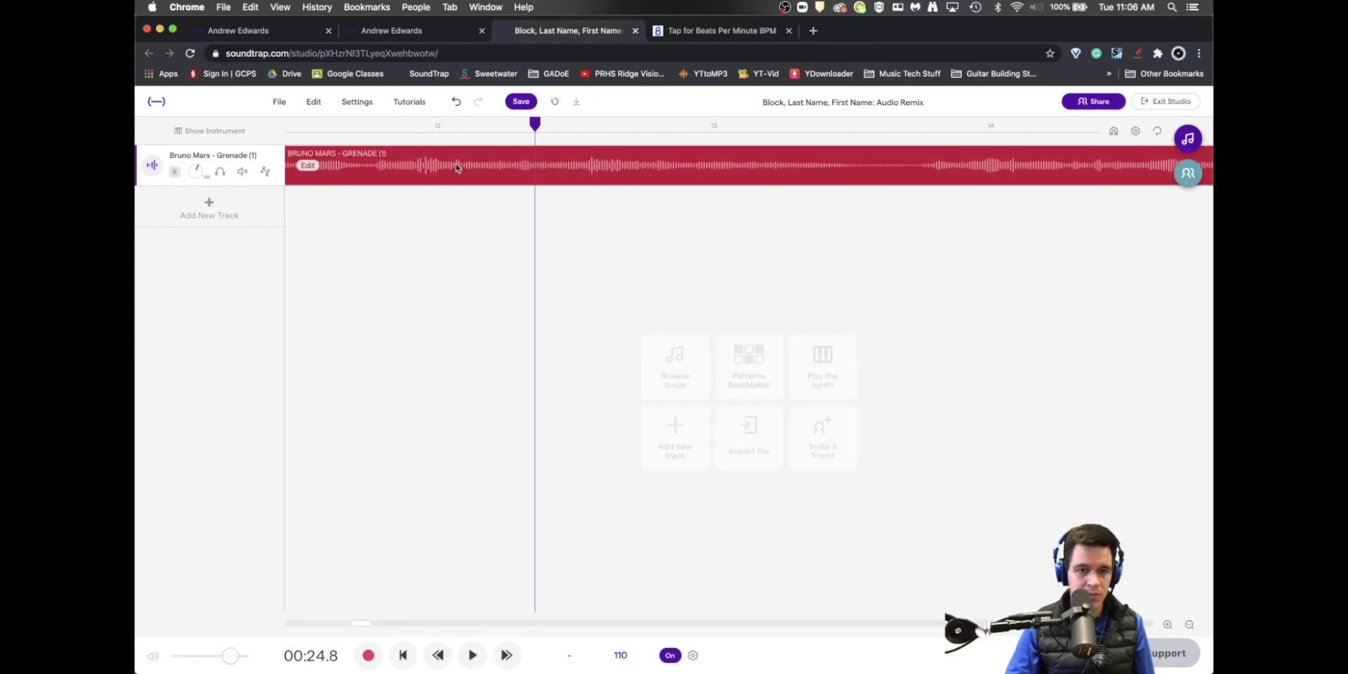
click(418, 131)
key(space)
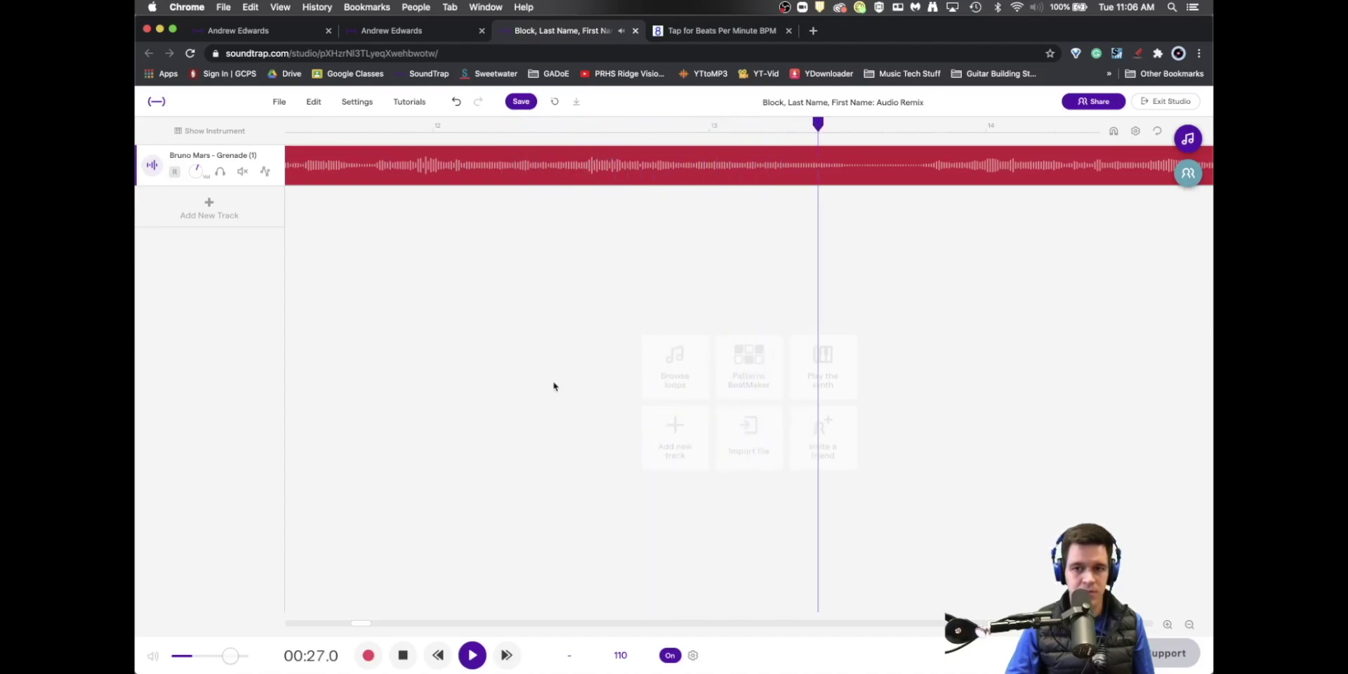
drag(351, 622, 244, 618)
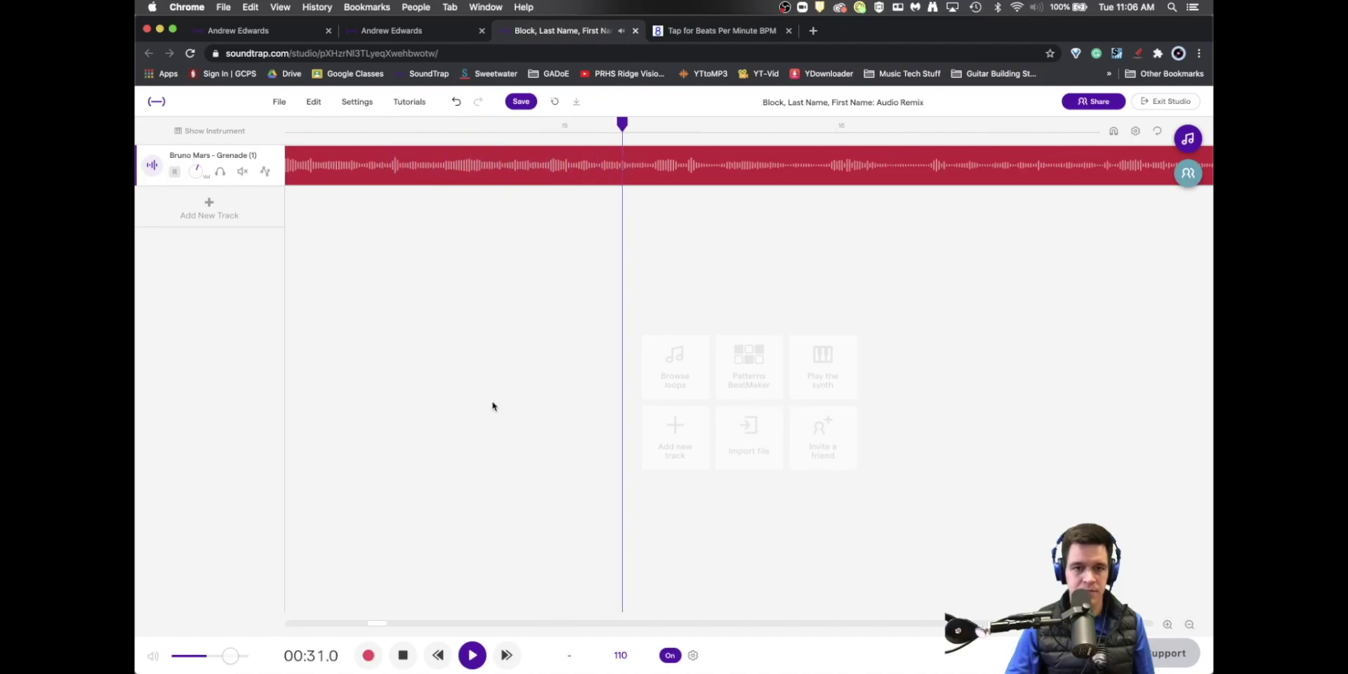
key(space)
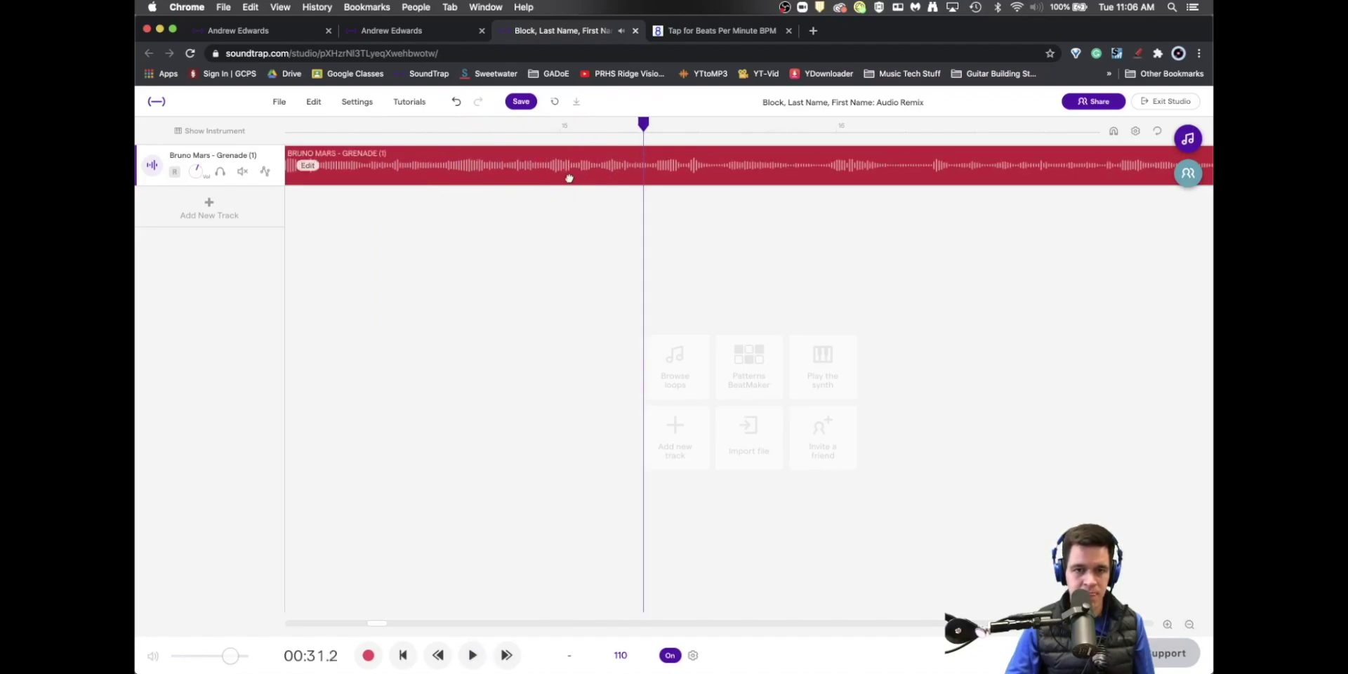
click(511, 203)
key(space)
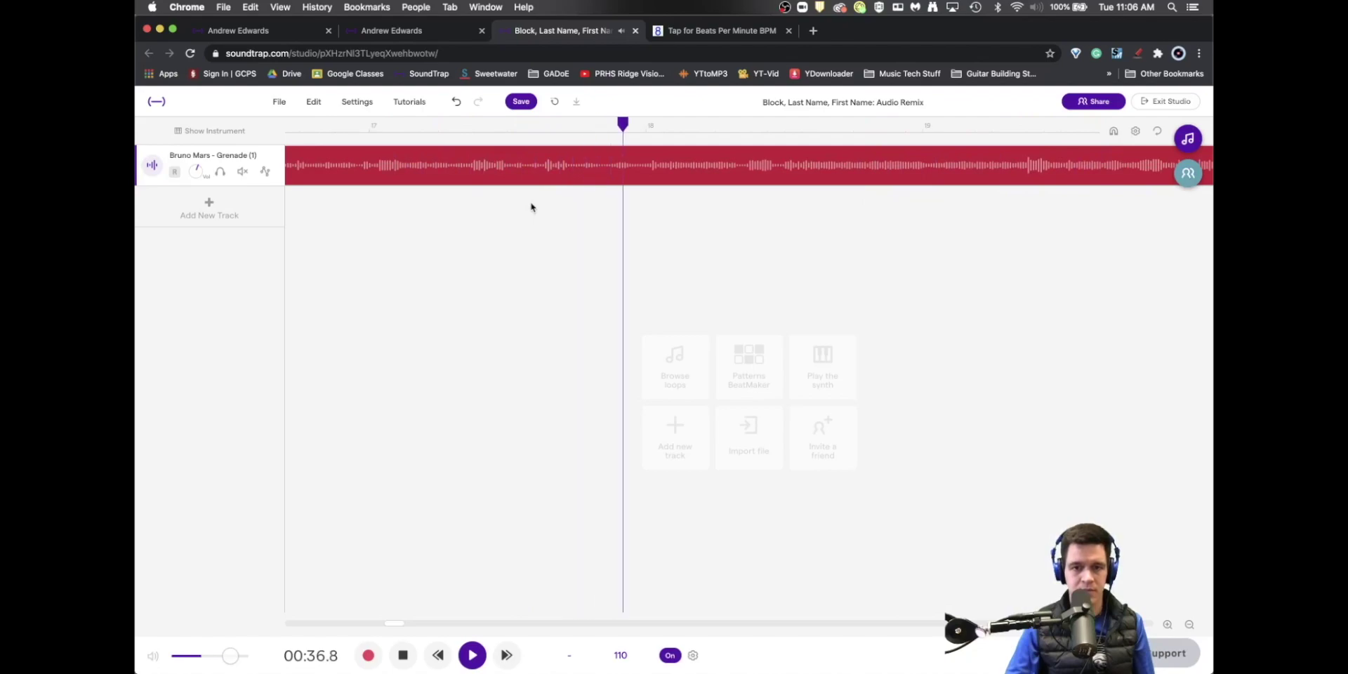
key(space)
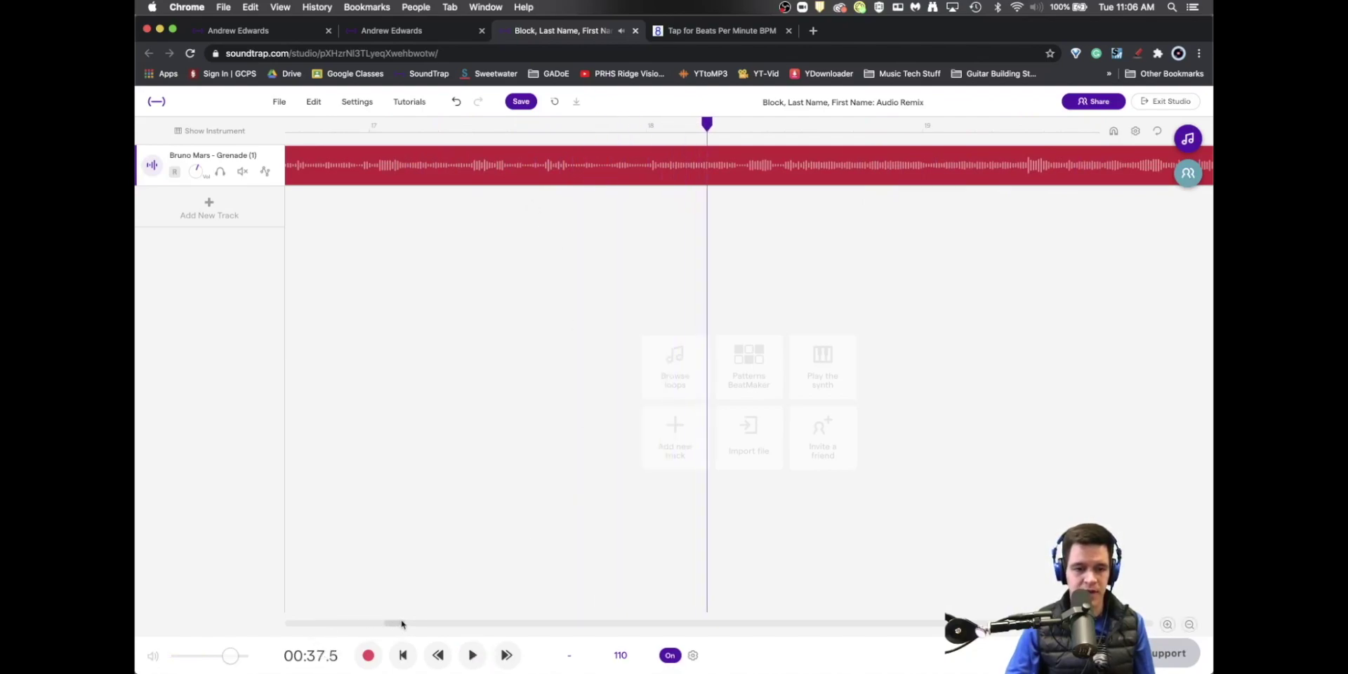
drag(395, 623, 296, 623)
mouse_move(564, 179)
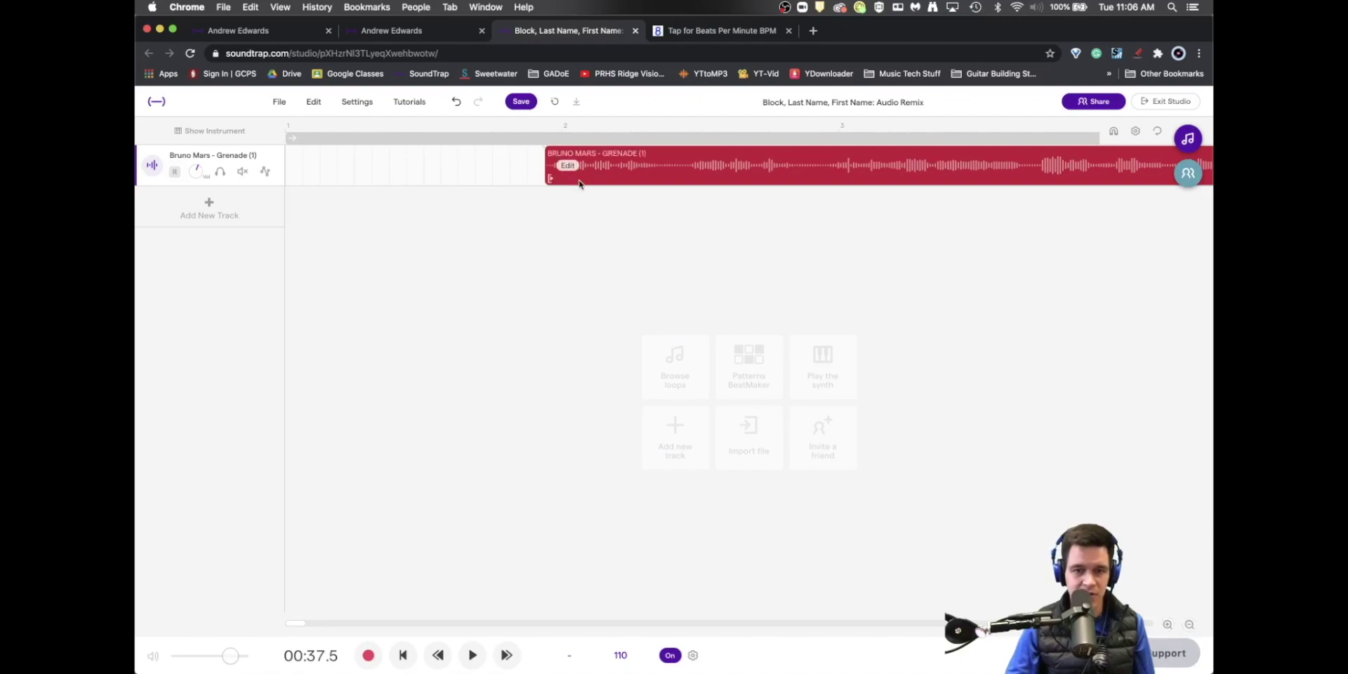
key(space)
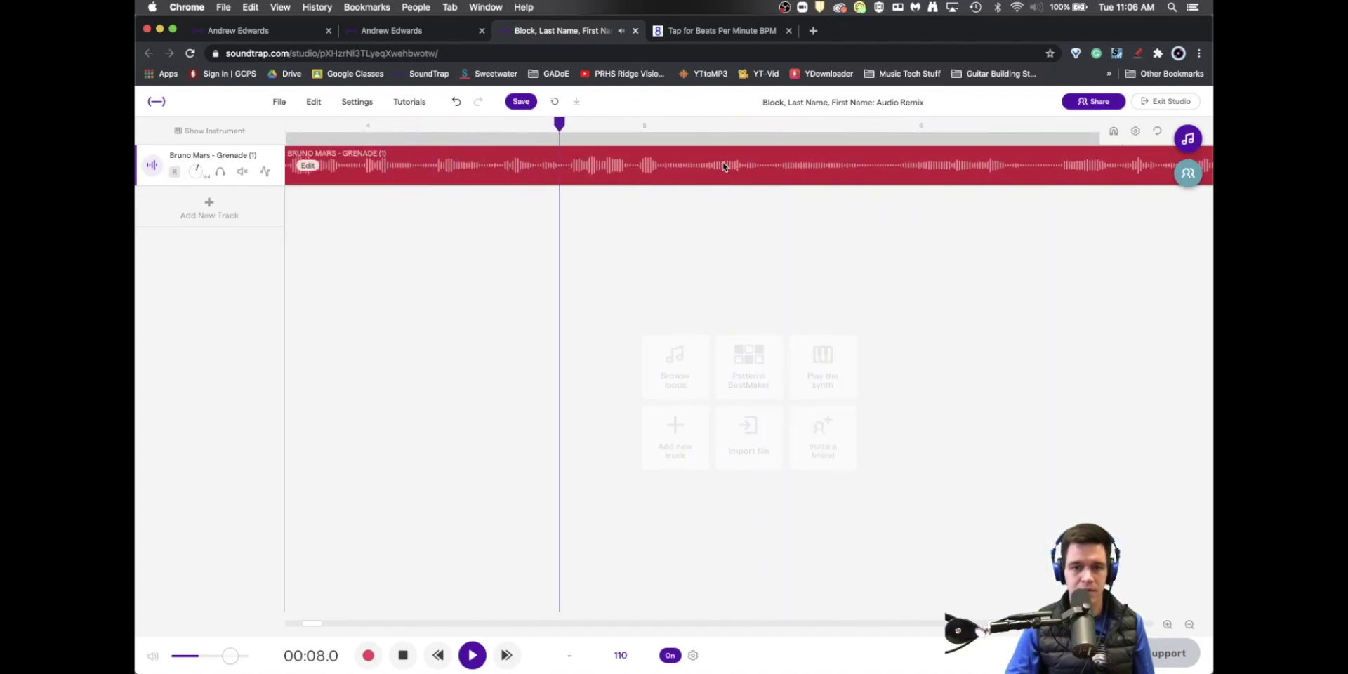
key(space)
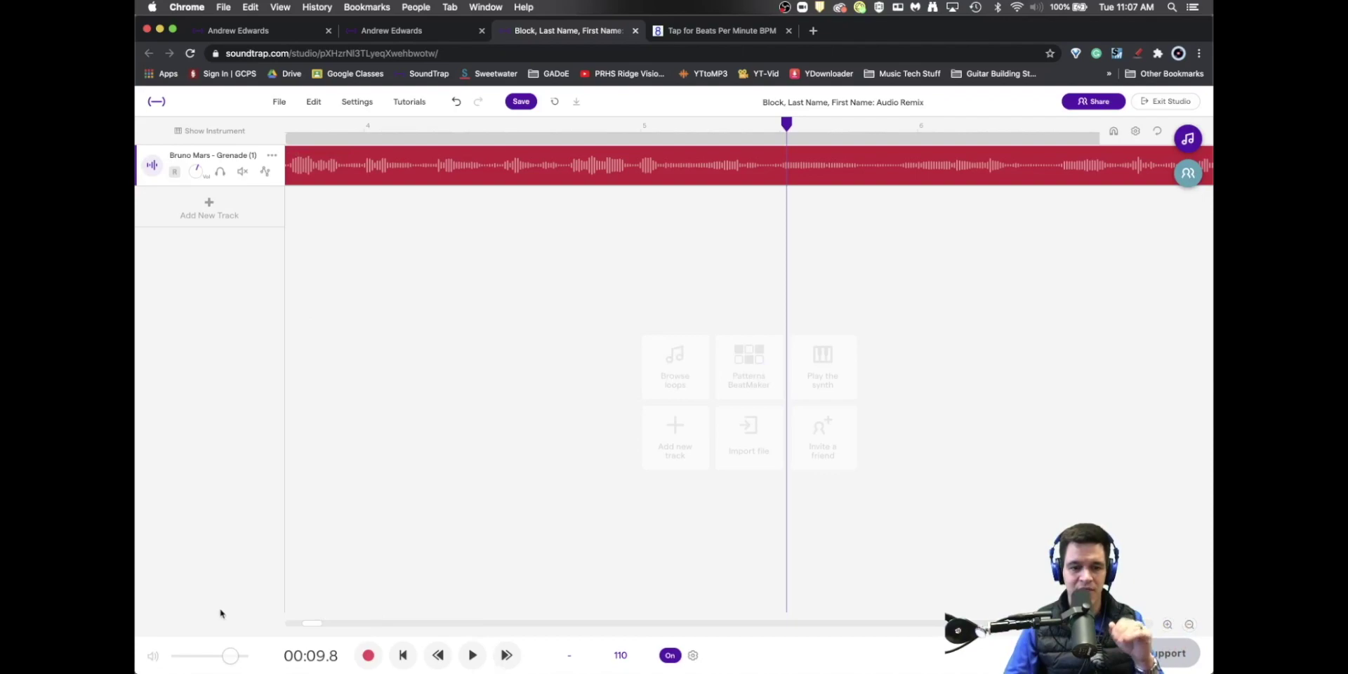
drag(312, 624, 295, 623)
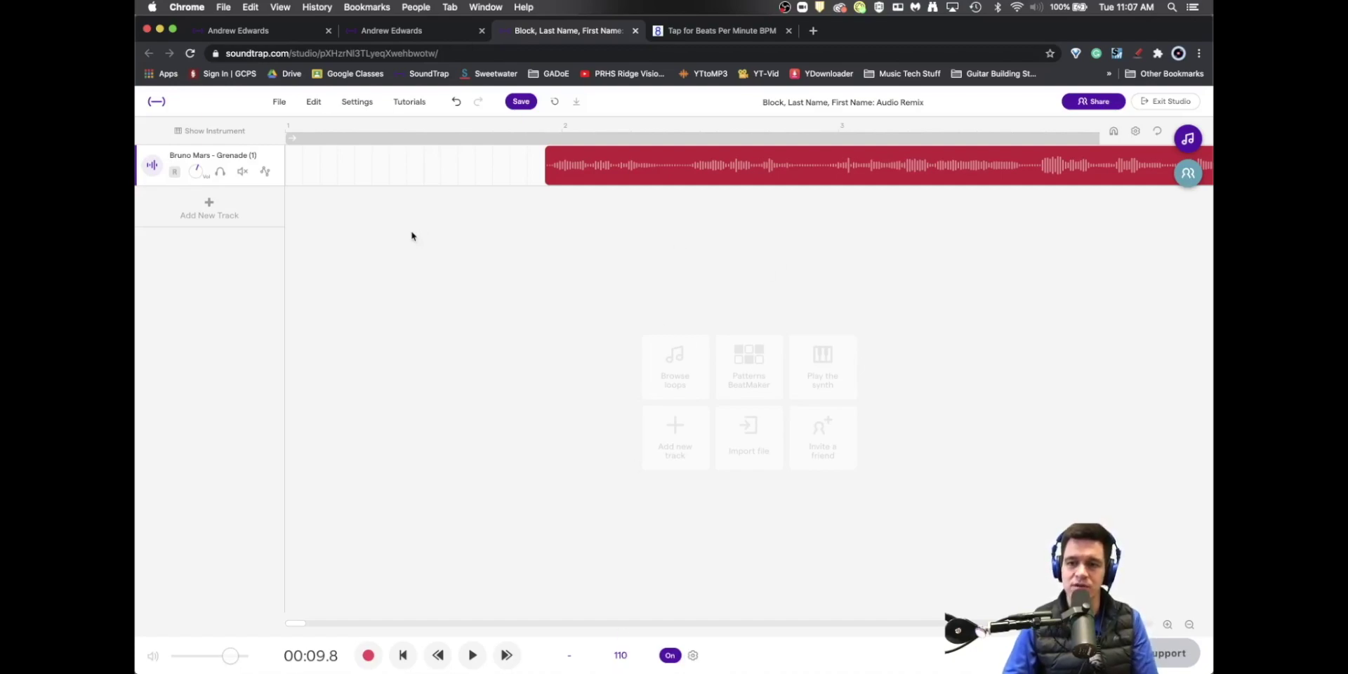
click(629, 656)
Change the tempo from 110 to 80 BPM and choose Adjust to stretch the Grenade audio.
click(626, 586)
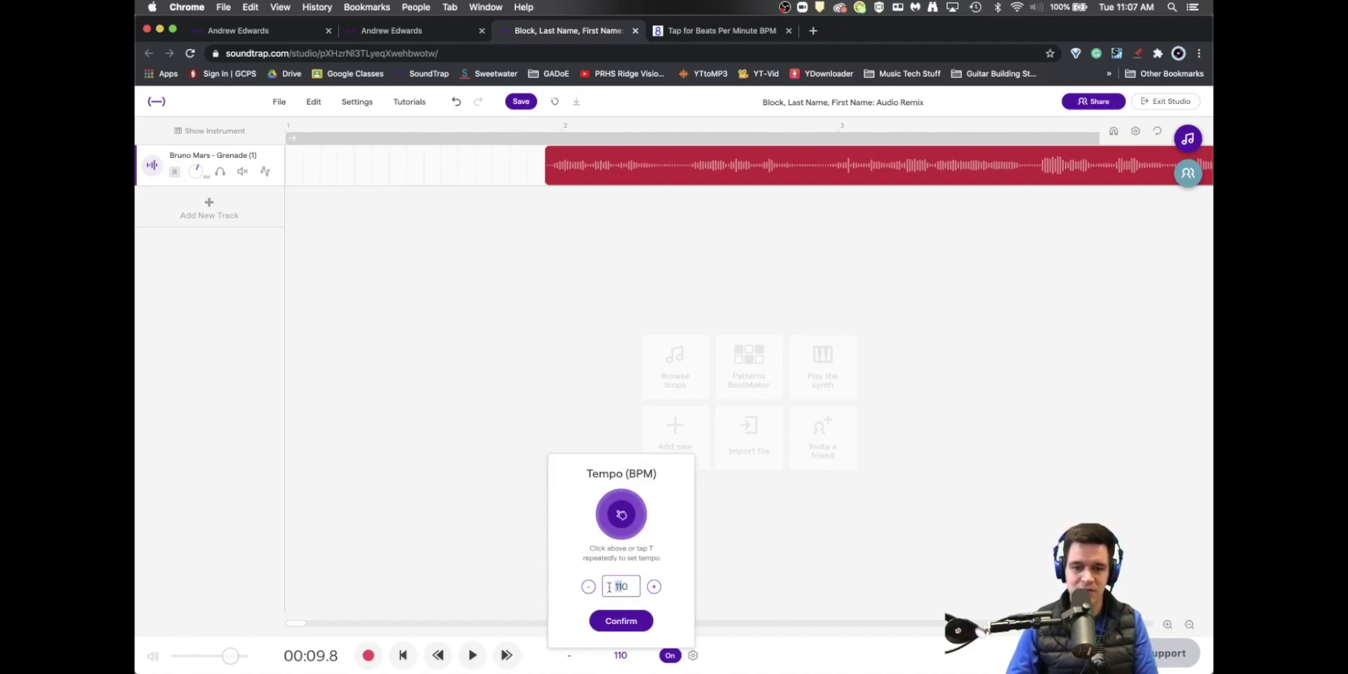
drag(615, 585, 631, 594)
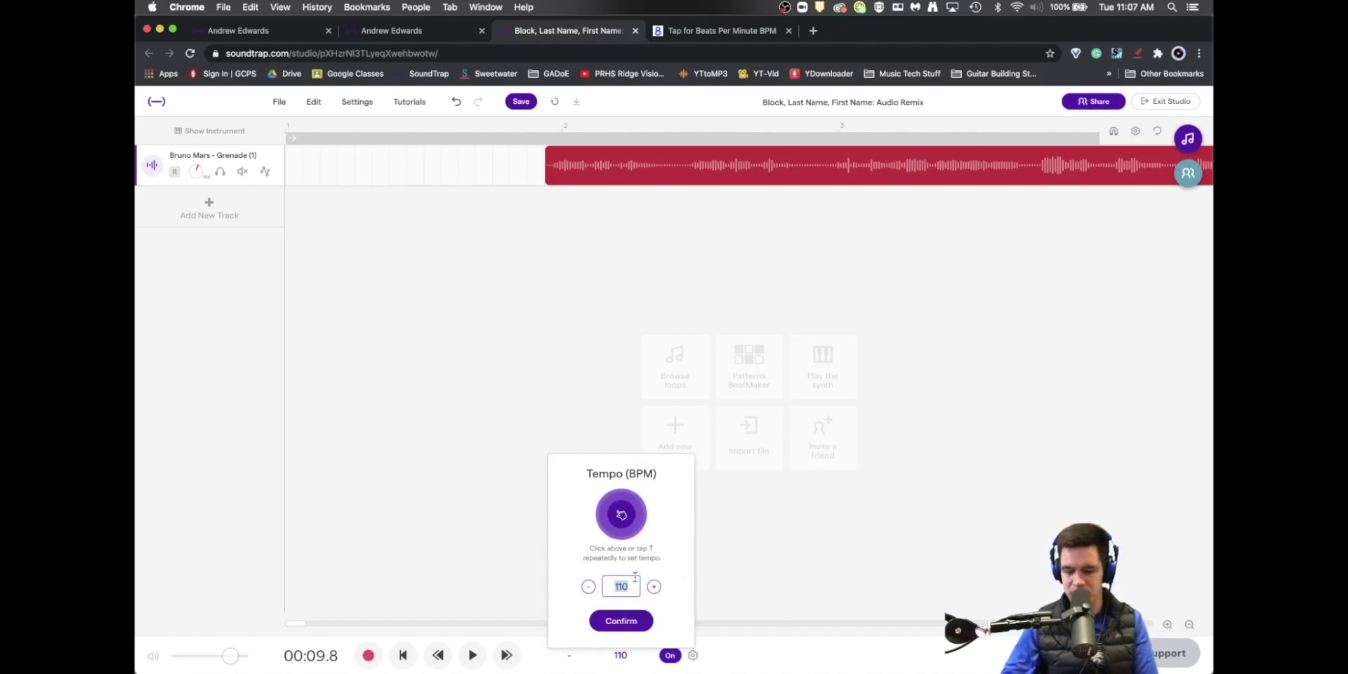
text(80)
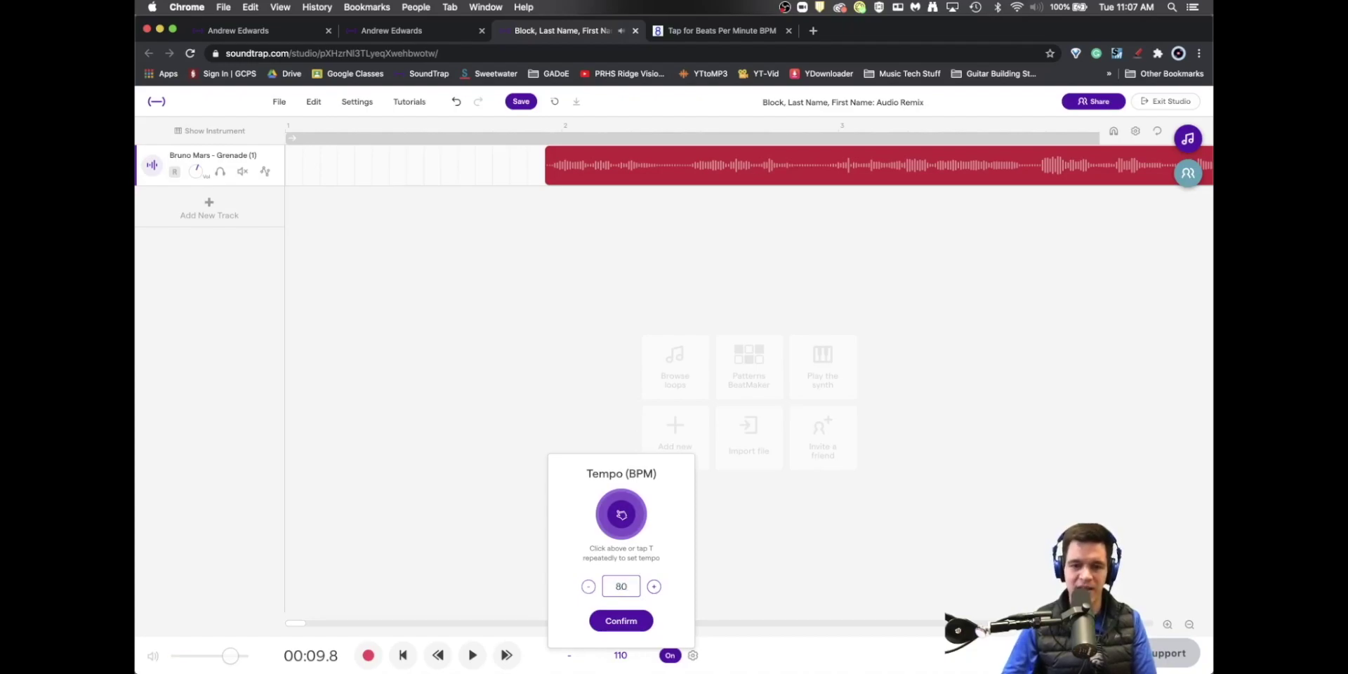
click(611, 623)
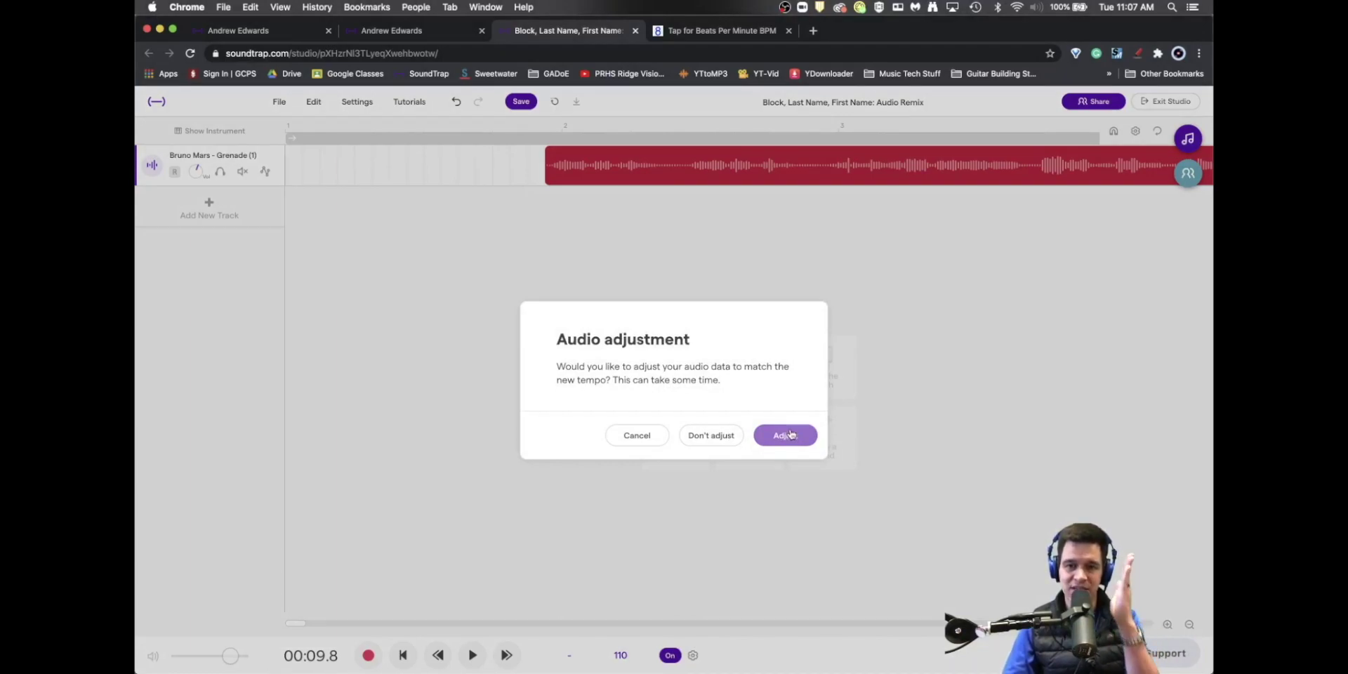
click(786, 436)
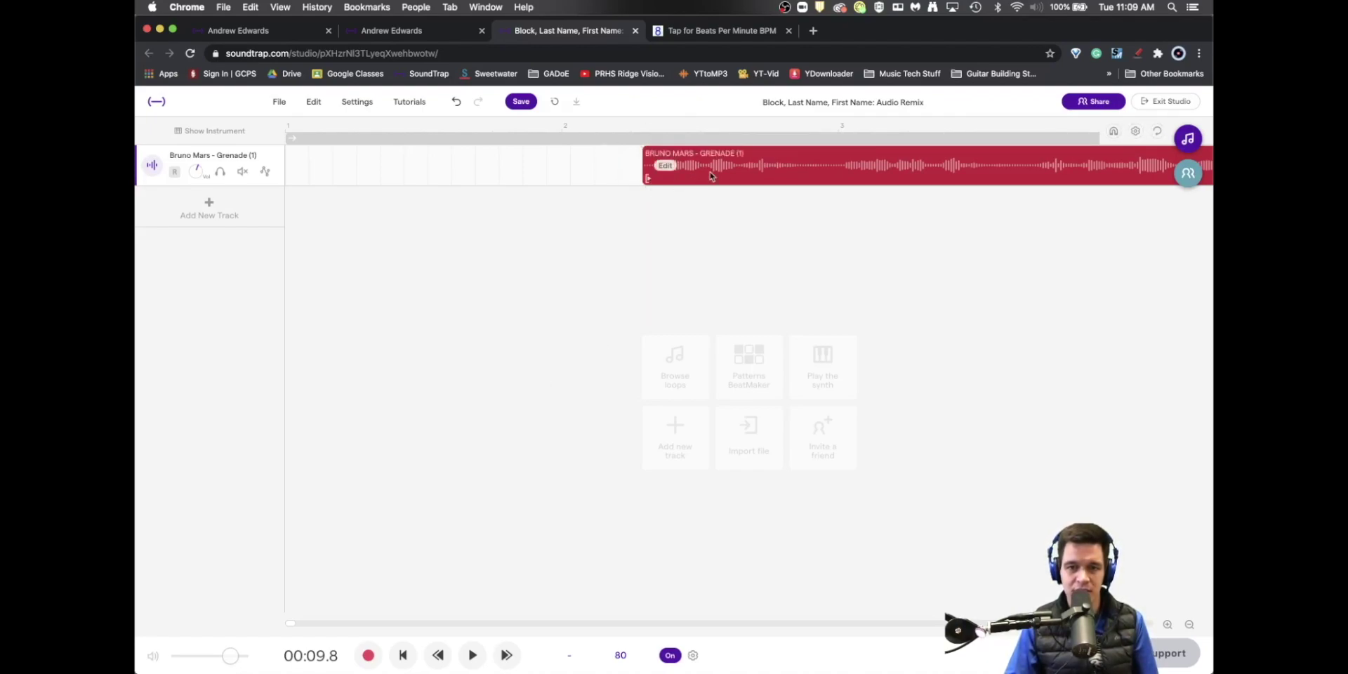
mouse_move(672, 177)
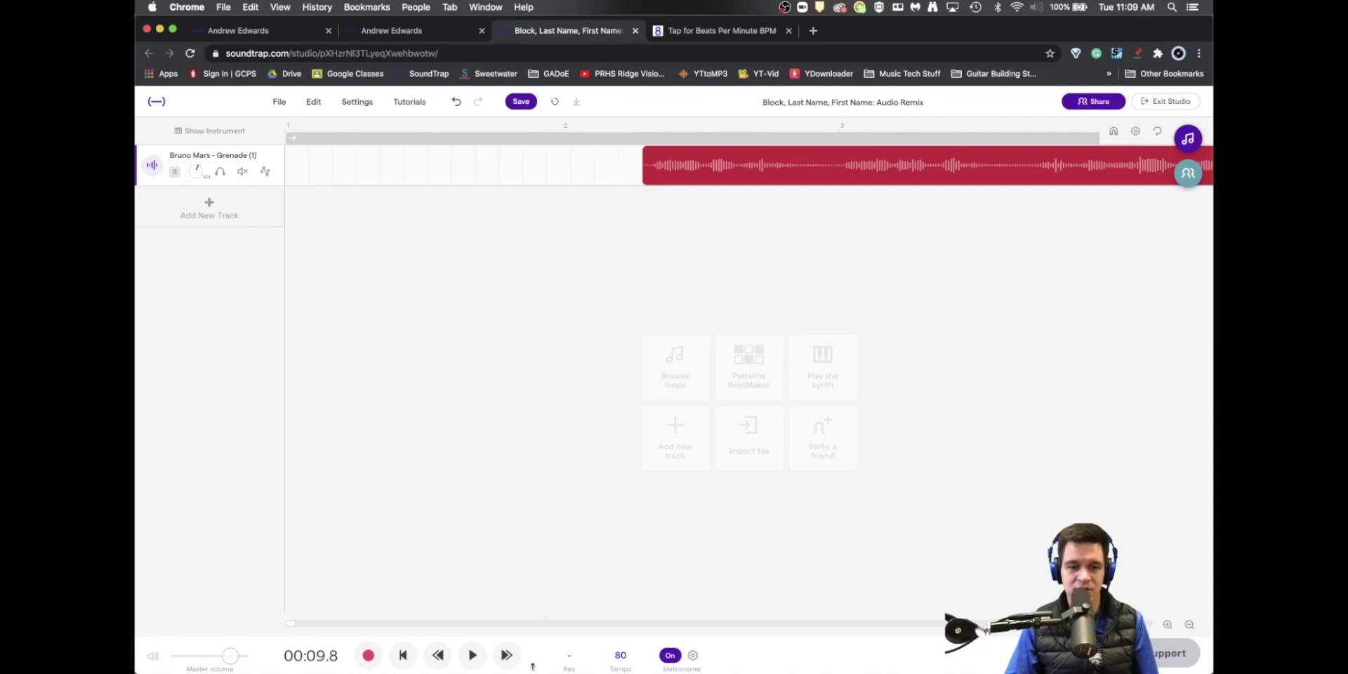
click(403, 656)
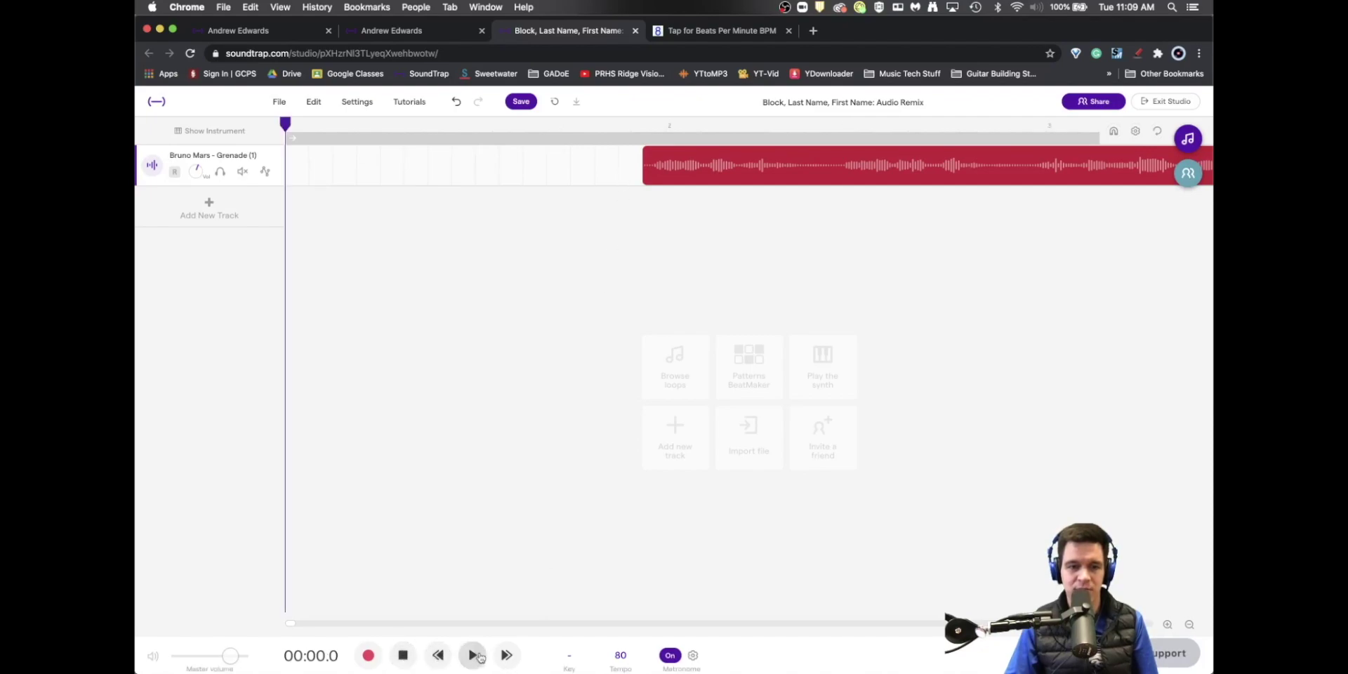
click(482, 656)
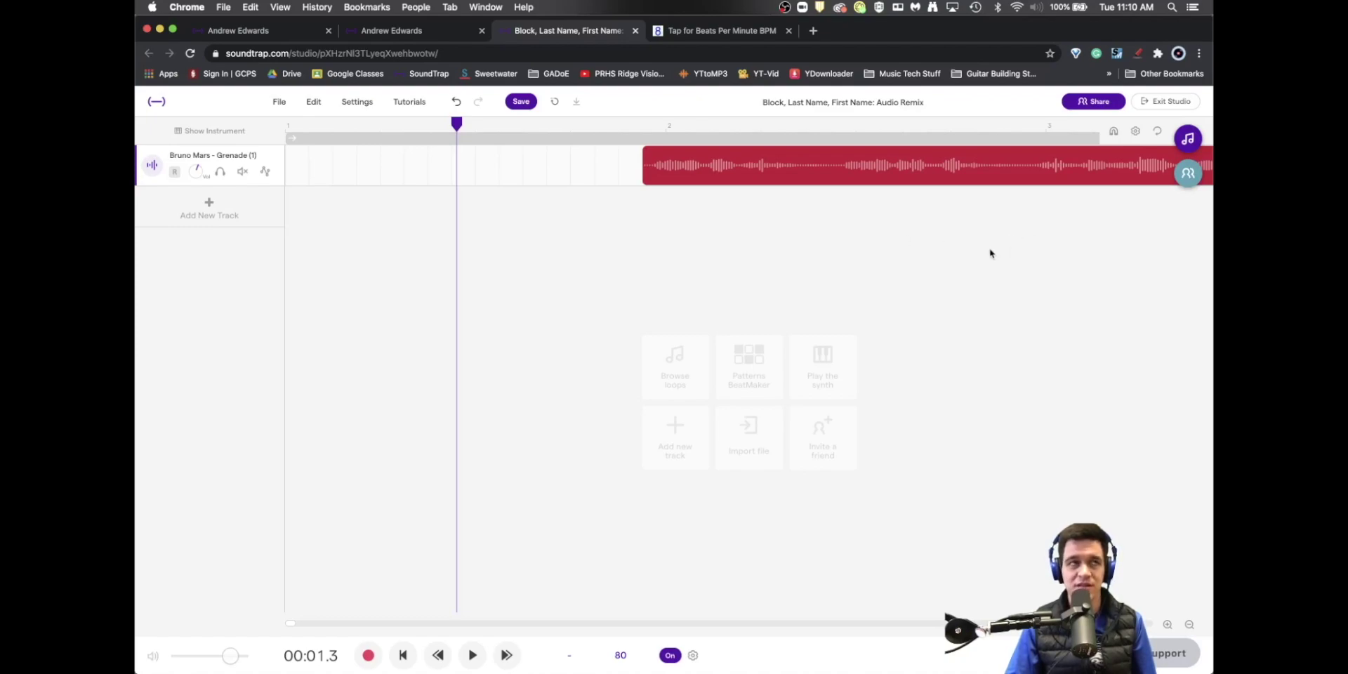
key(space)
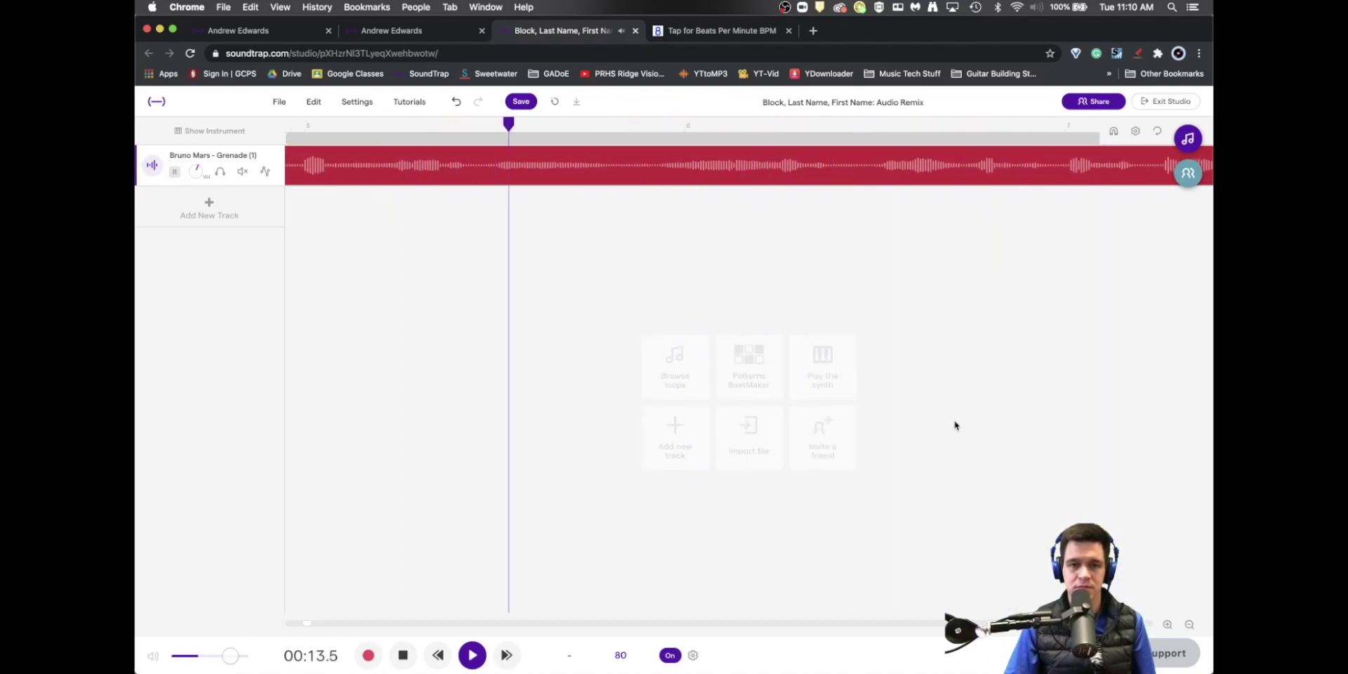
key(space)
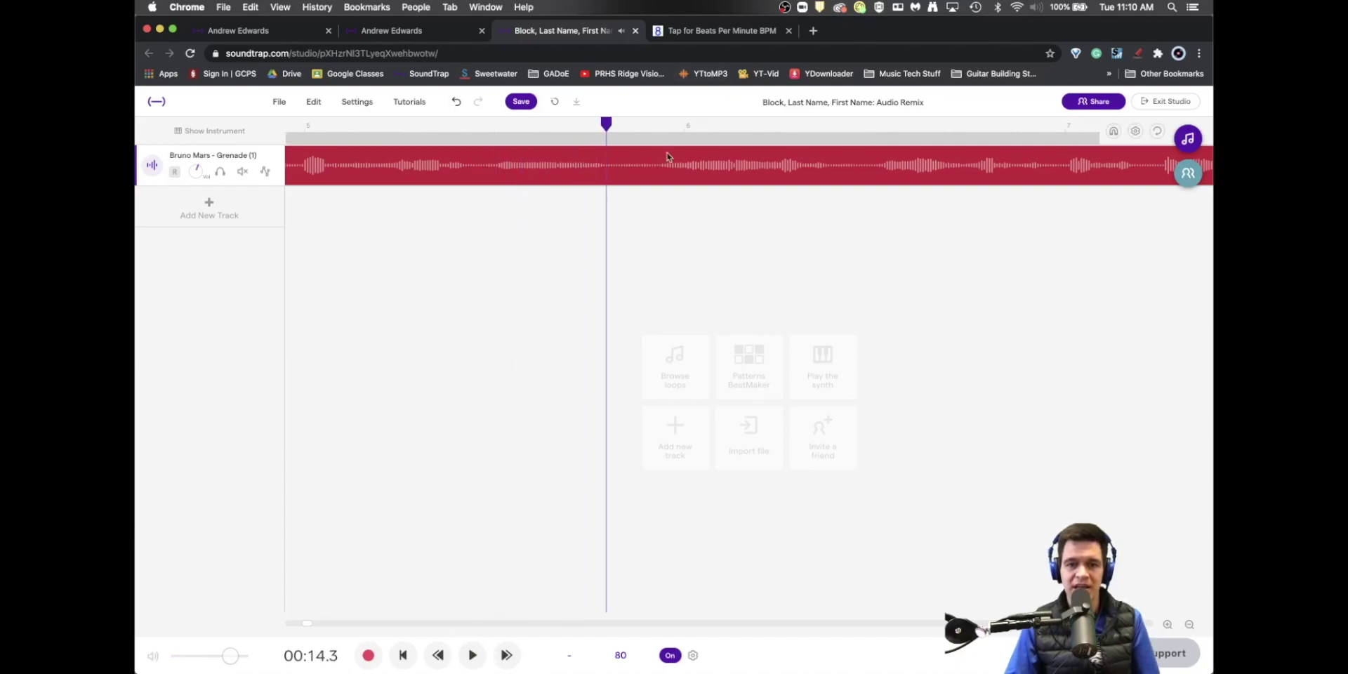